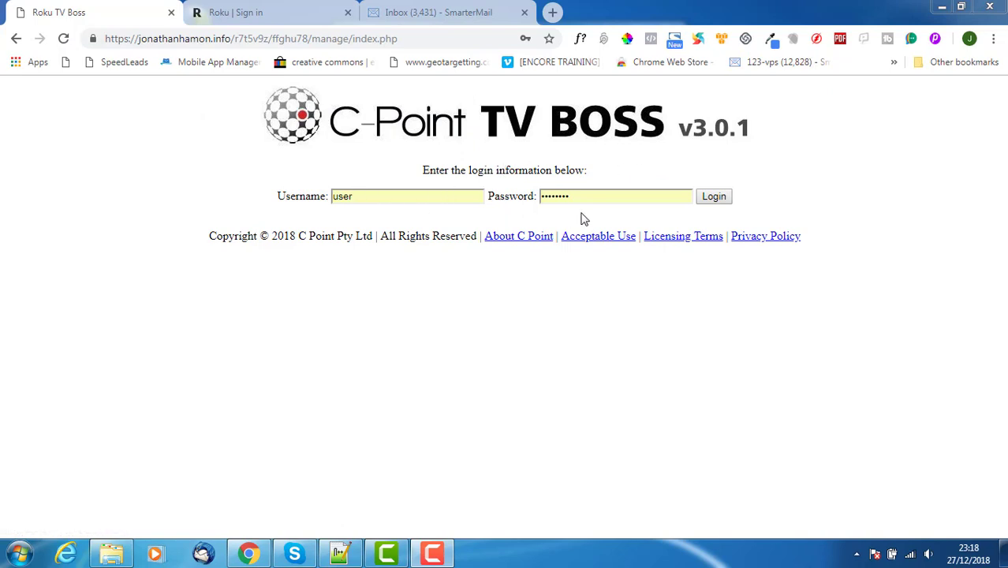
Log in to the channel manager with the prefilled credentials and browse the form down to the JSON Feed URL section
left_click(715, 197)
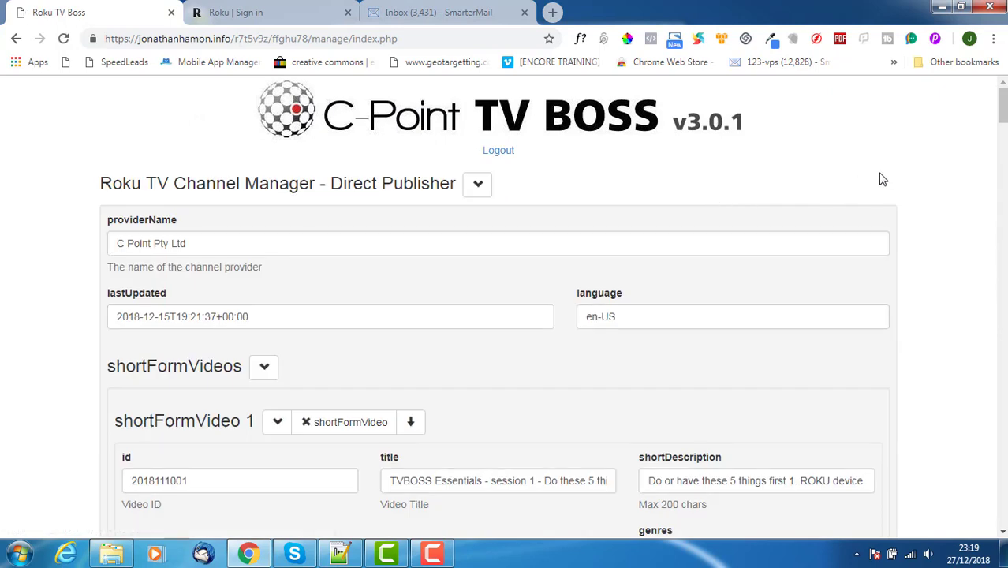
scroll(972, 422, "down", 15)
scroll(972, 422, "down", 1)
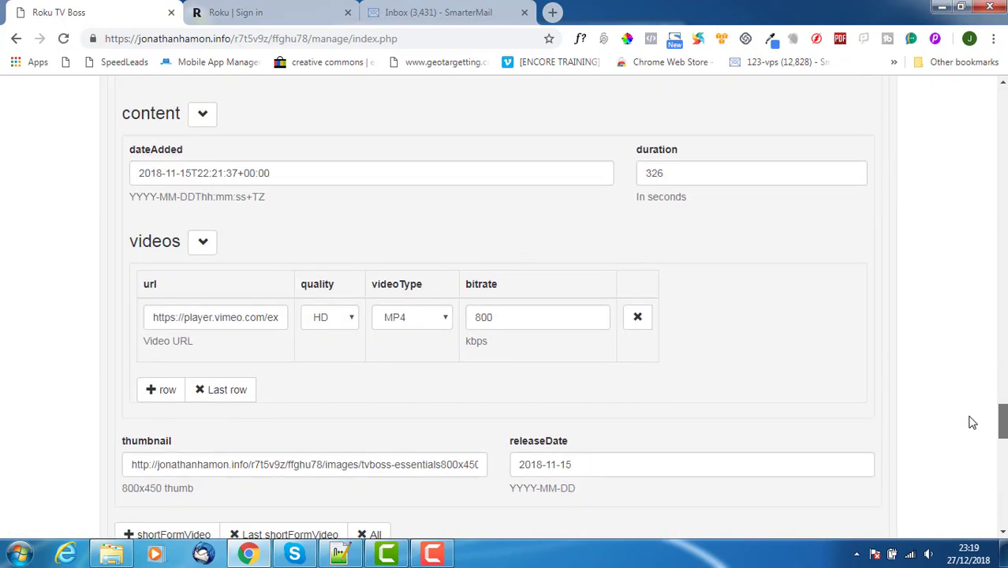
scroll(972, 422, "down", 1)
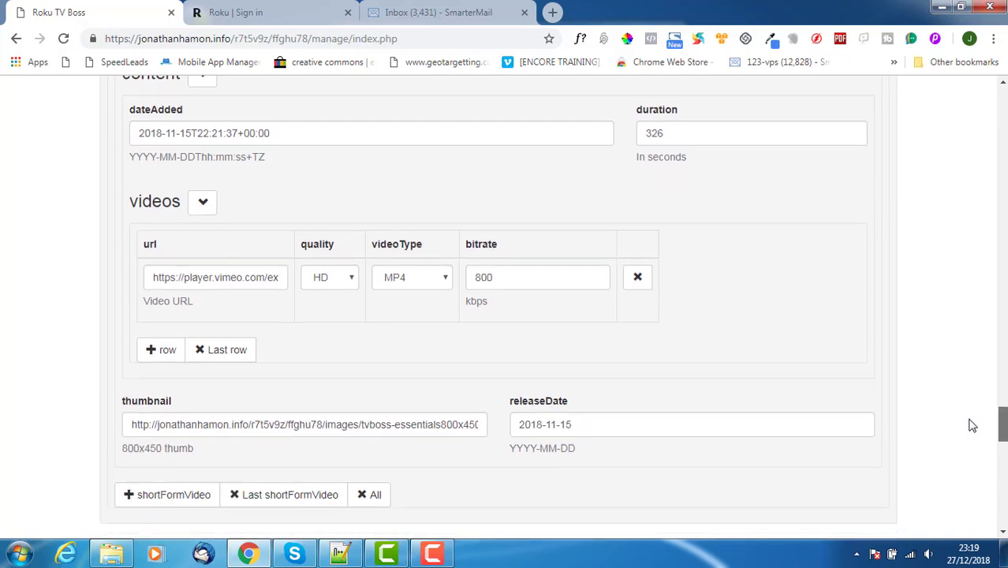
scroll(972, 426, "down", 2)
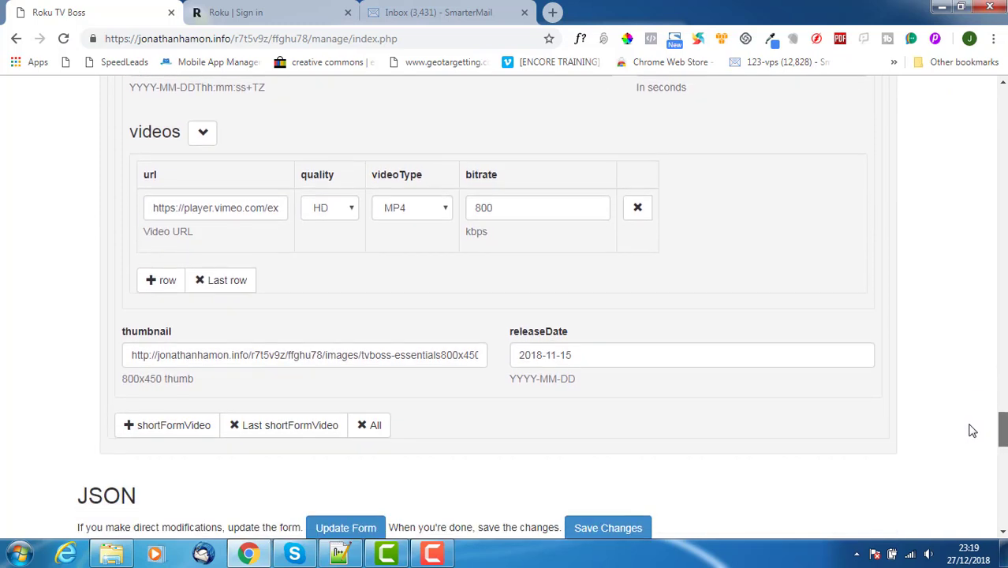
scroll(972, 432, "down", 4)
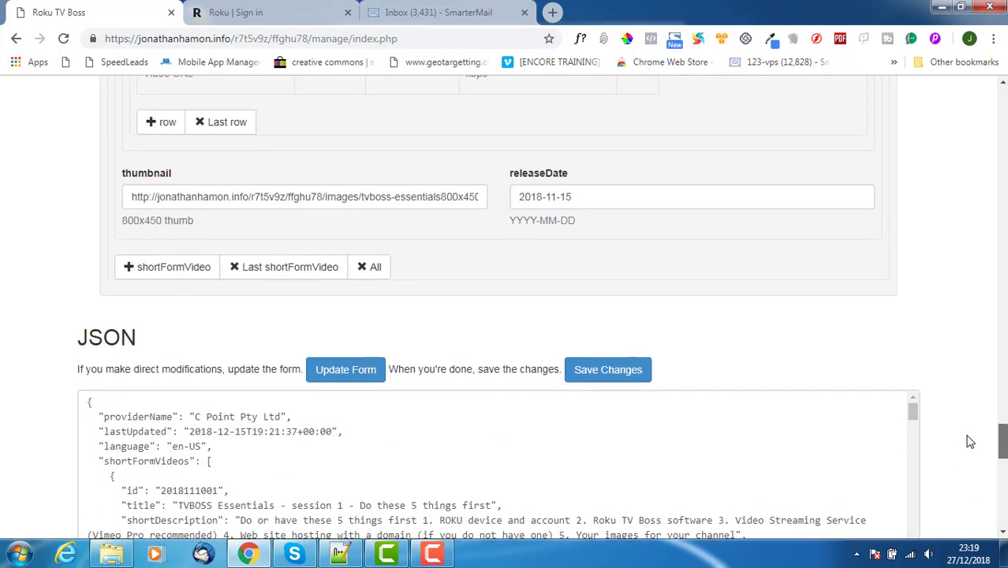
scroll(969, 436, "up", 2)
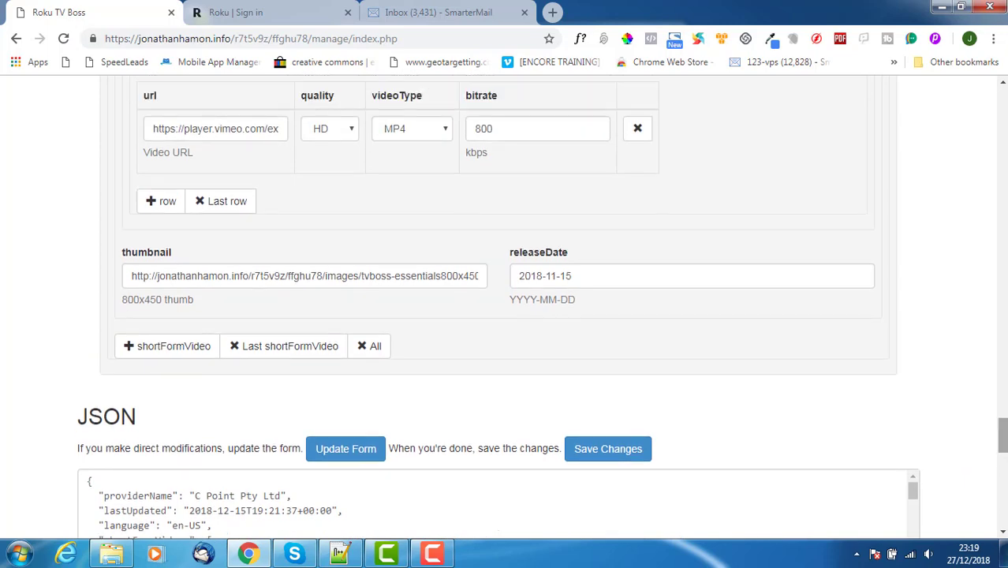
scroll(1003, 438, "down", 12)
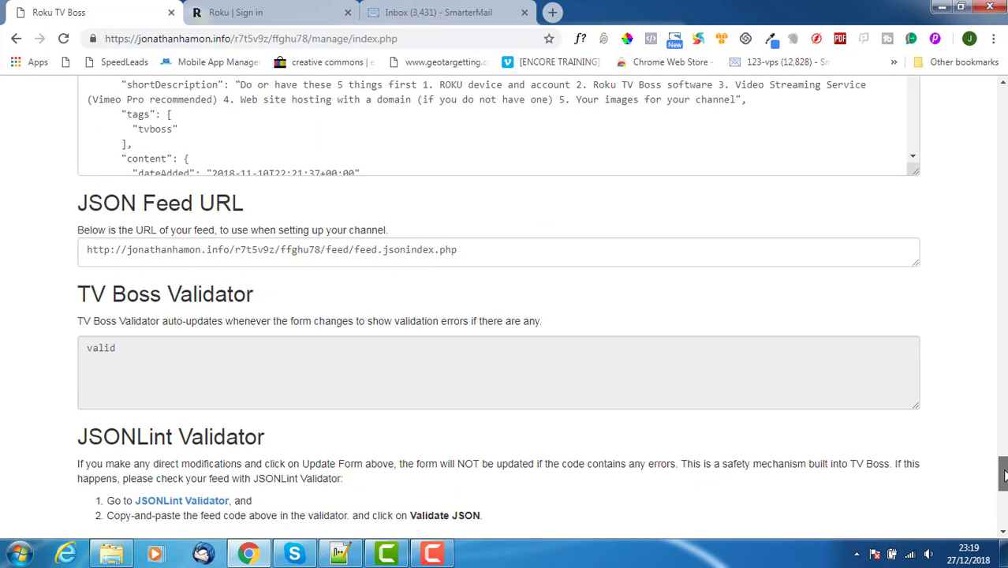
Remove the trailing "index.php" from the JSON Feed URL so it ends in feed.json, and select the whole URL
left_click(474, 253)
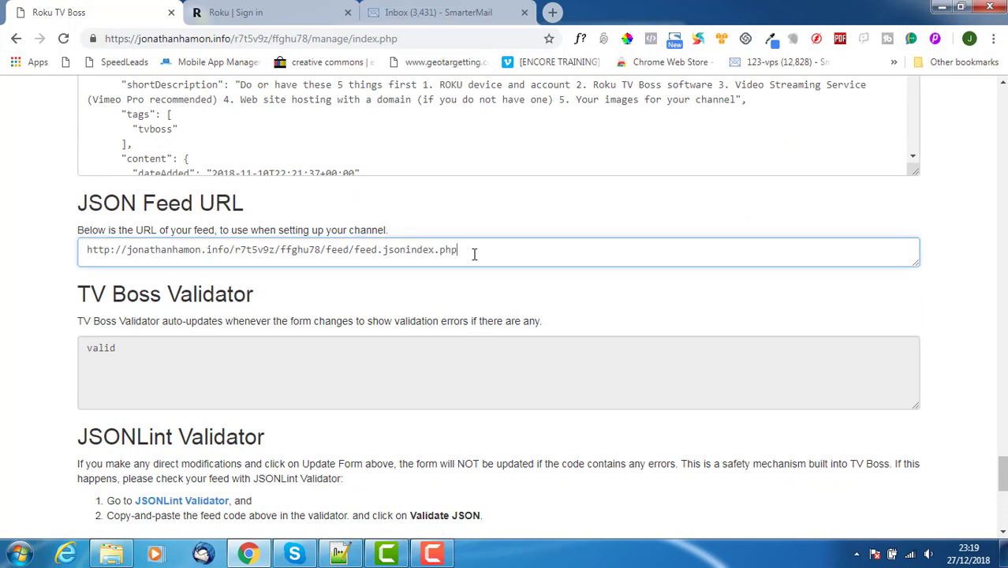
key("BackSpace")
key("BackSpace")
key("BackSpace")
key("BackSpace")
key("BackSpace")
key("BackSpace")
left_click_drag(406, 251, 71, 251)
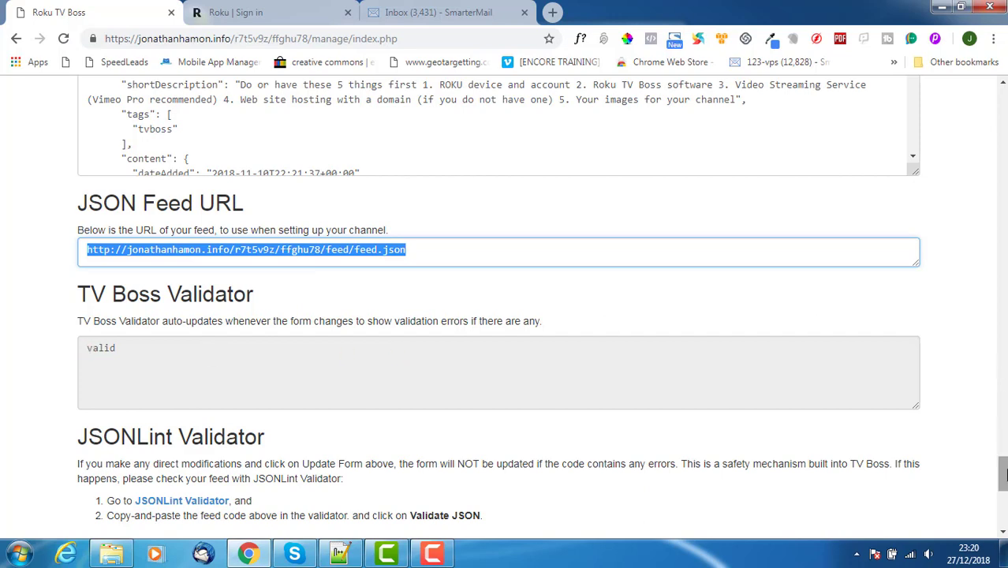
Examine the channel's provider name, language and lastUpdated timestamp, highlighting the time portion of the timestamp
left_click_drag(1003, 474, 1002, 104)
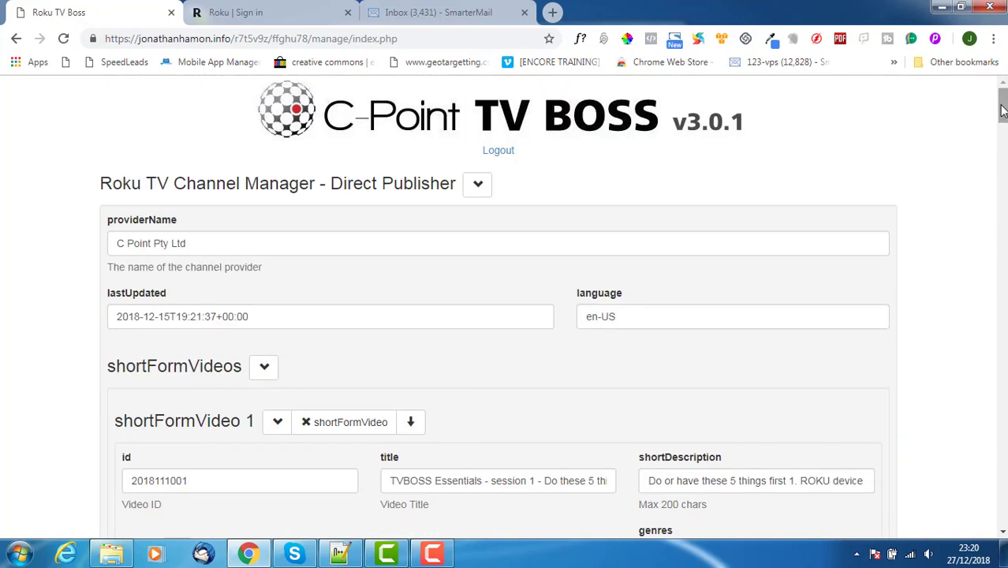
left_click_drag(1002, 110, 1003, 116)
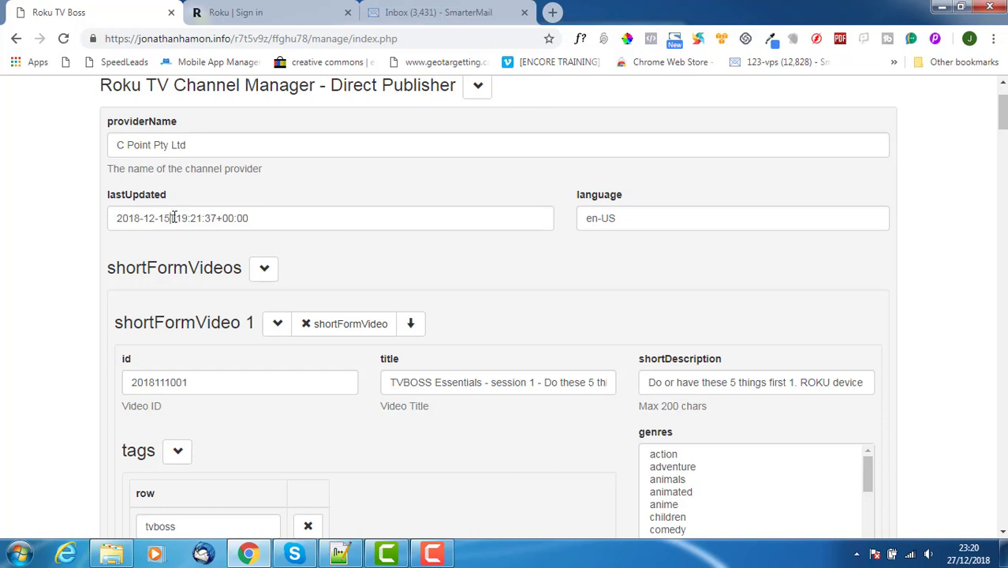
left_click_drag(171, 218, 266, 217)
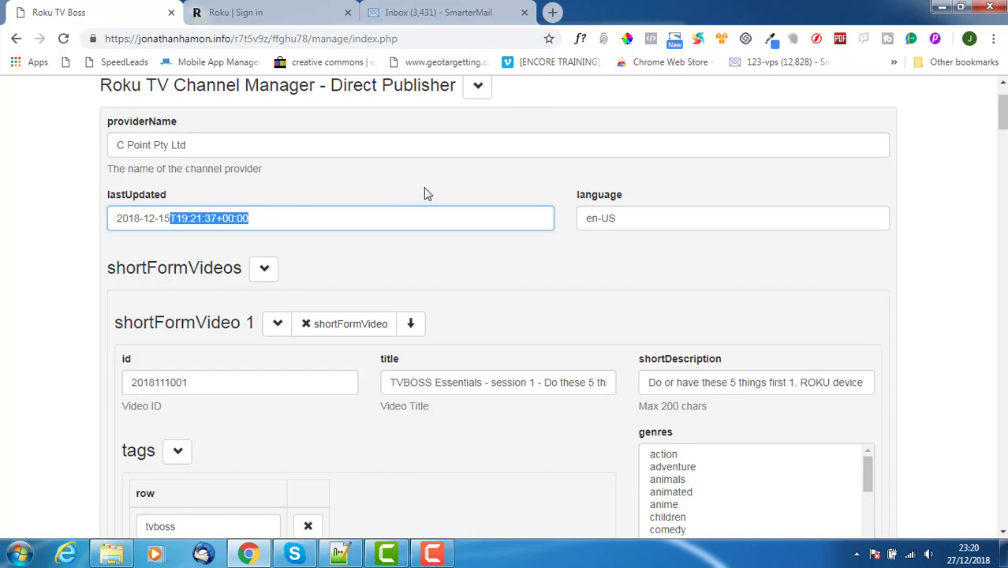
left_click(646, 275)
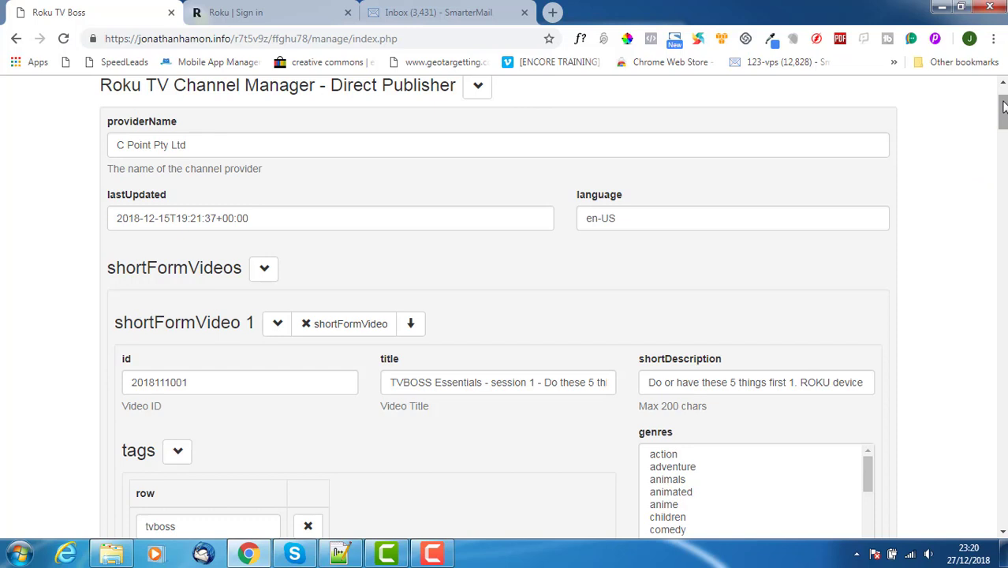
Set the genre of shortFormVideo 1 to special
left_click_drag(1004, 106, 987, 121)
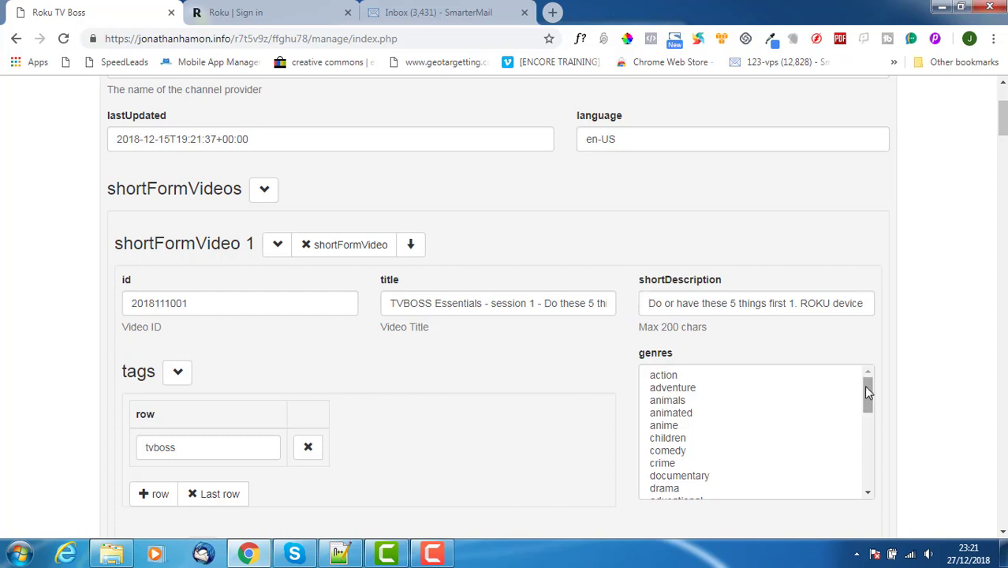
left_click_drag(867, 390, 866, 459)
left_click(750, 466)
scroll(749, 466, "down", 1)
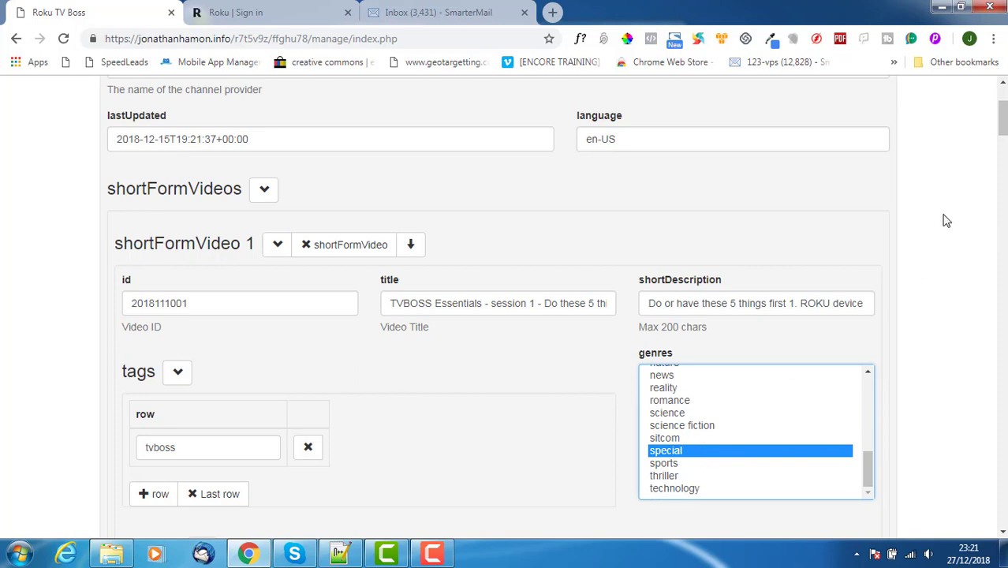
Add a blank second tag row to shortFormVideo 1 and delete it again
left_click_drag(1004, 119, 1005, 130)
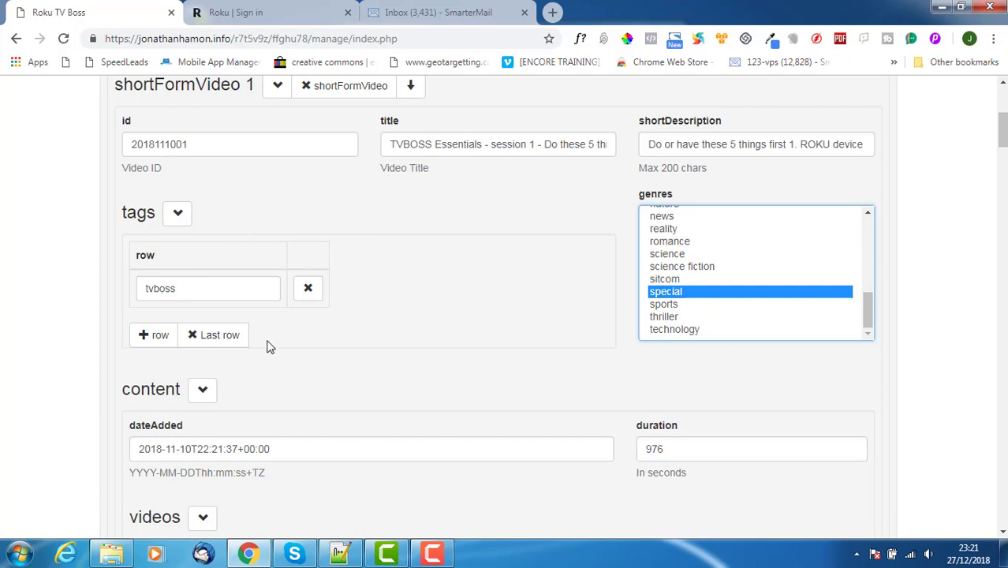
left_click(150, 334)
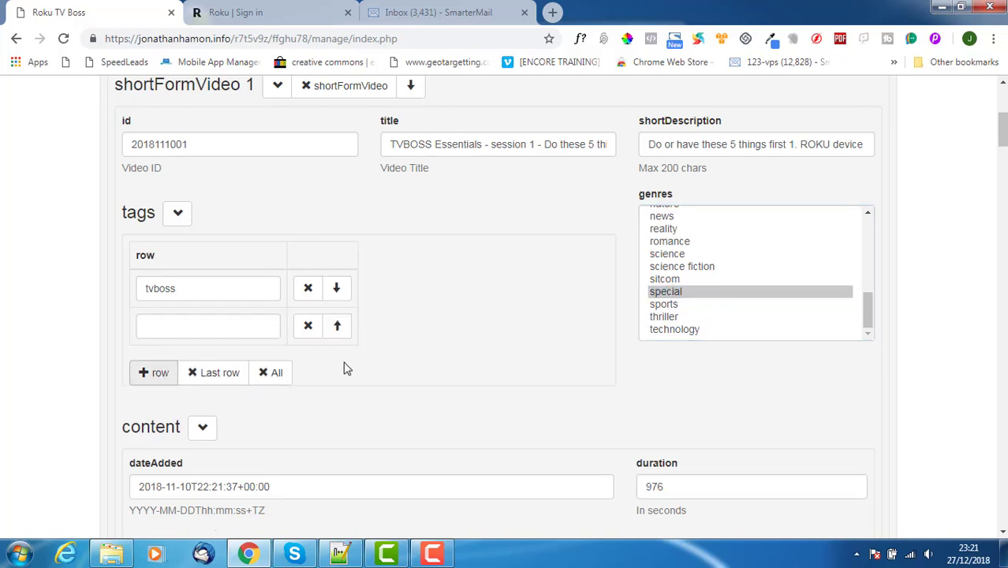
left_click(309, 328)
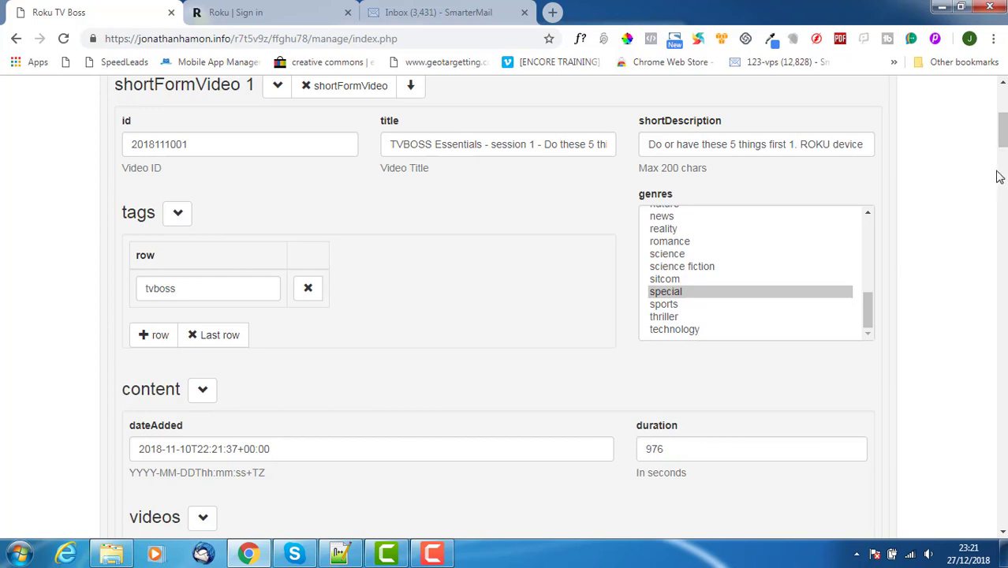
Review the content, video URL, thumbnail size and release date of shortFormVideo 1
left_click_drag(1004, 135, 1004, 153)
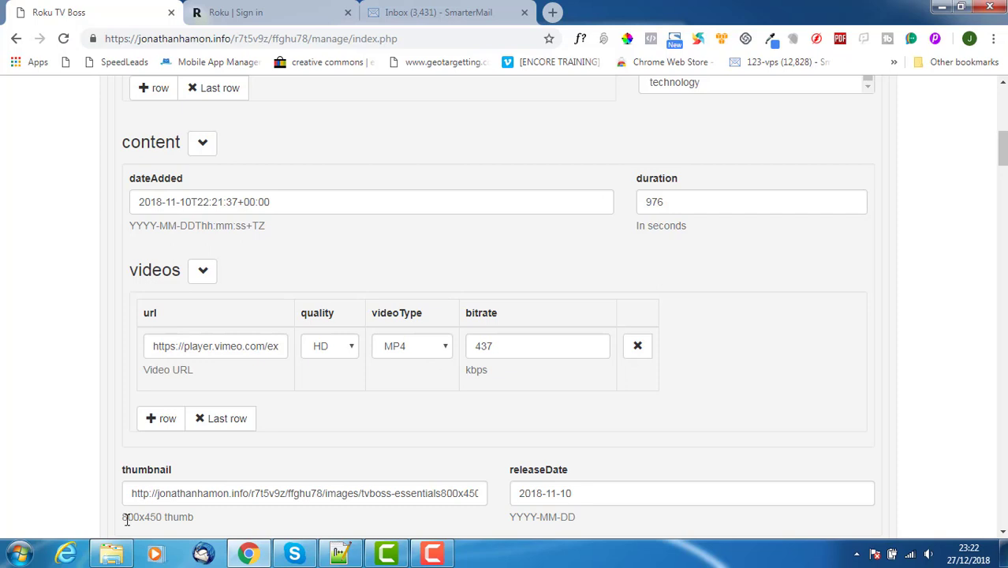
left_click_drag(123, 516, 161, 529)
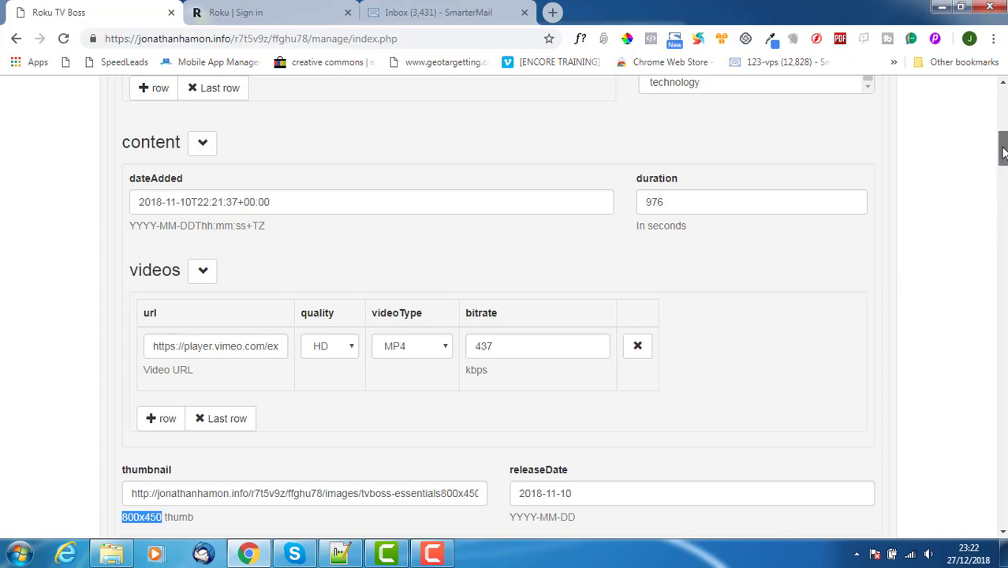
scroll(1003, 160, "down", 1)
left_click_drag(1002, 161, 1002, 167)
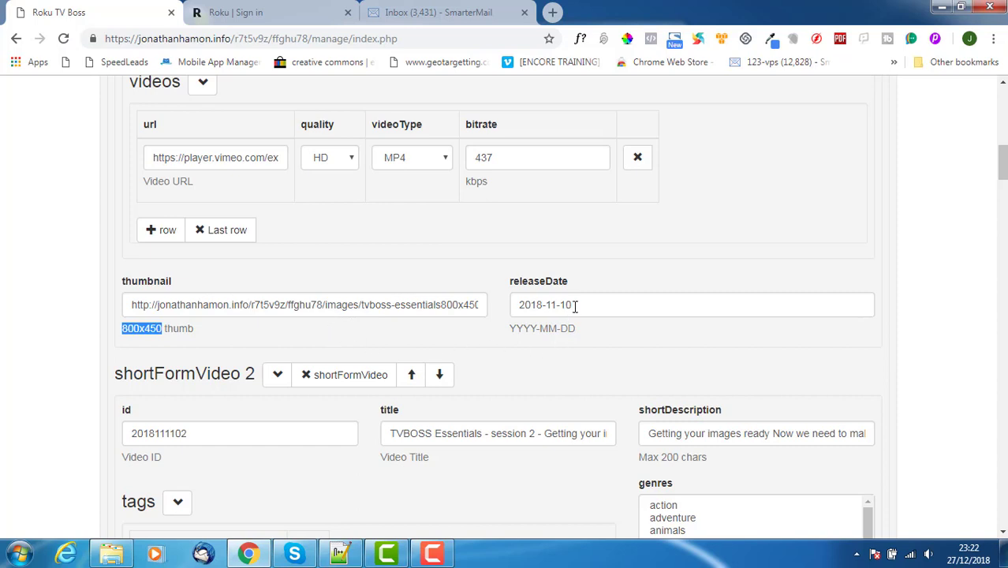
left_click_drag(576, 304, 517, 309)
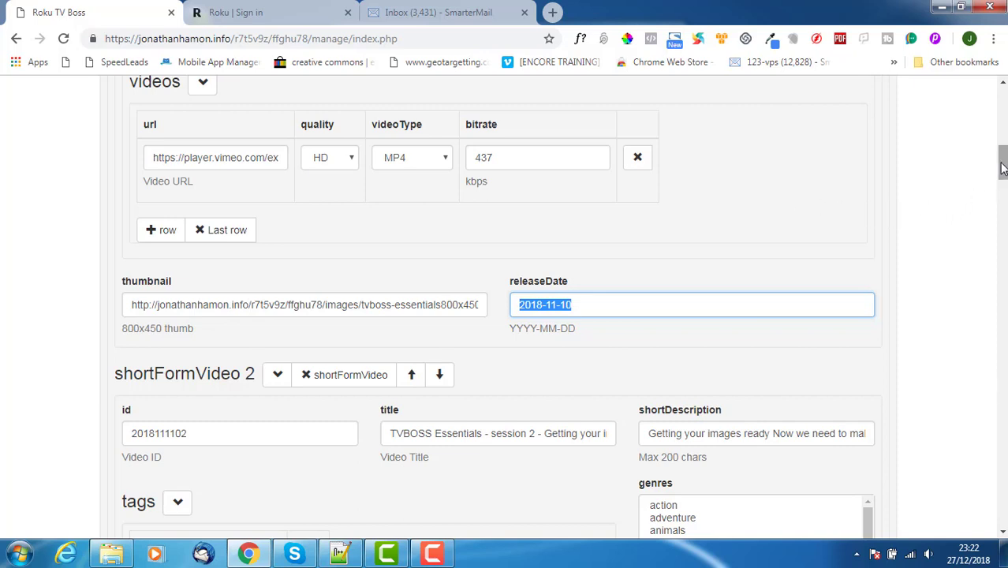
Review the entries for shortFormVideo 2 to 4, including the full thumbnail URL of shortFormVideo 4
left_click_drag(1002, 168, 1003, 179)
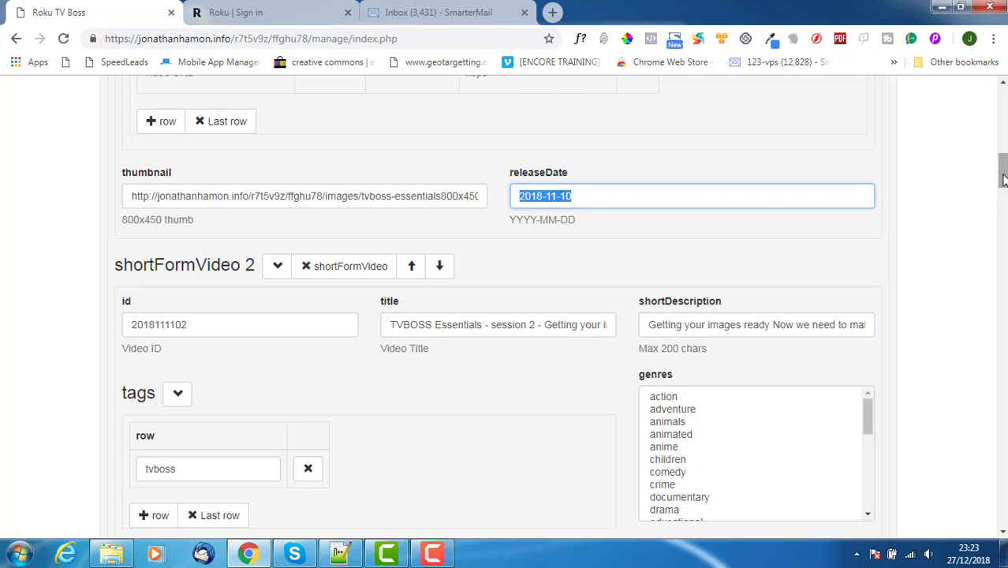
left_click_drag(1001, 175, 1002, 218)
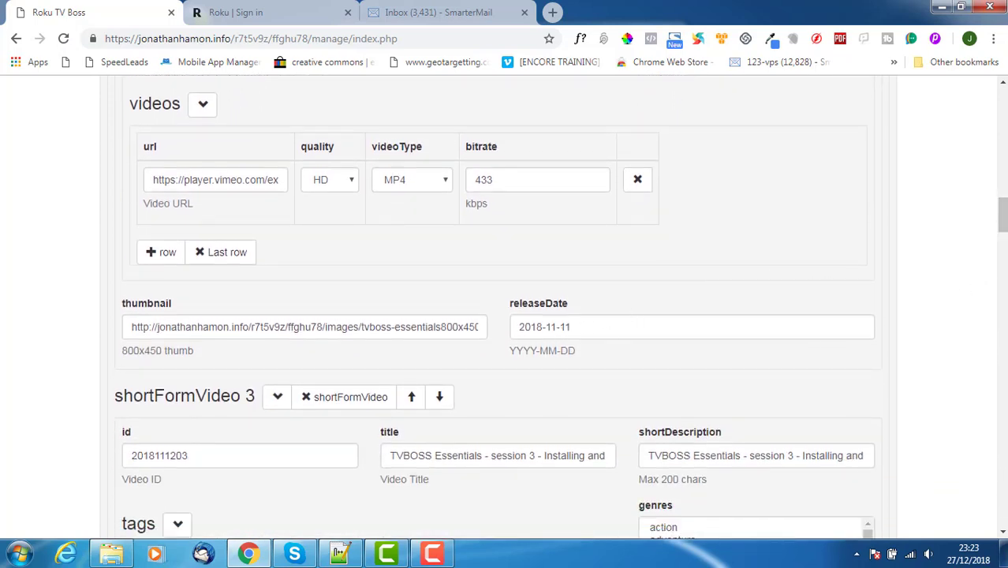
left_click_drag(1003, 219, 1004, 264)
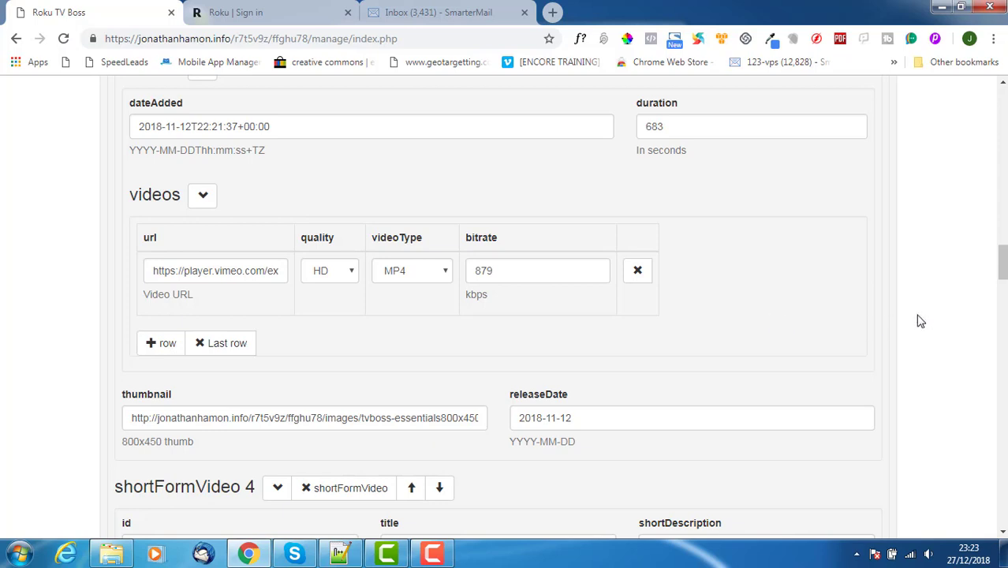
left_click_drag(1004, 256, 1003, 274)
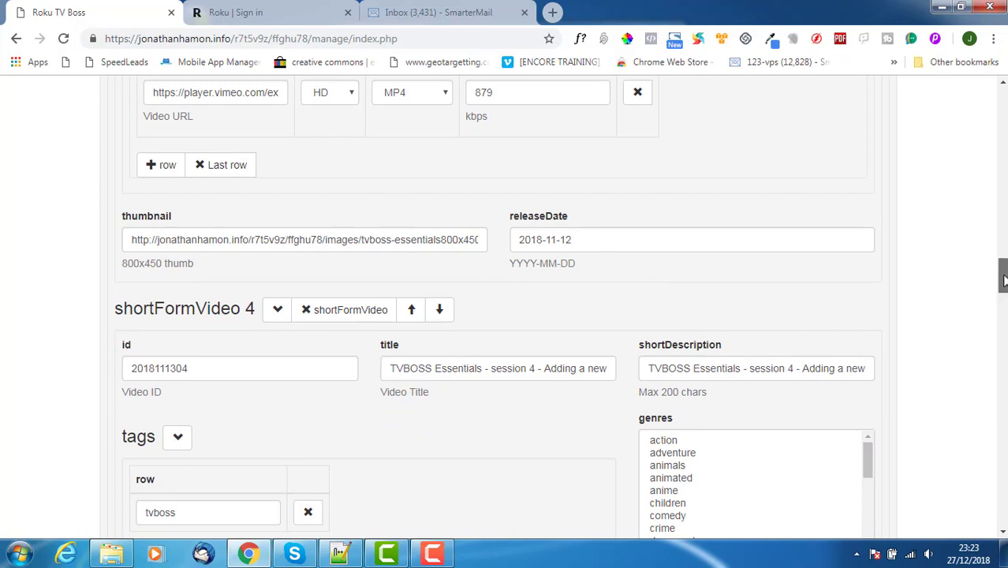
left_click_drag(1003, 286, 1004, 320)
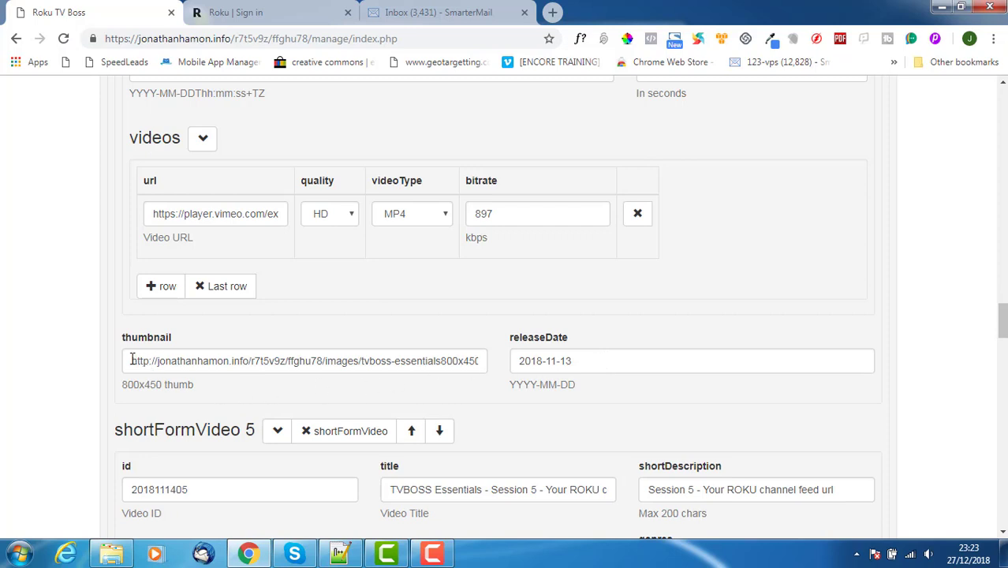
left_click_drag(132, 361, 499, 394)
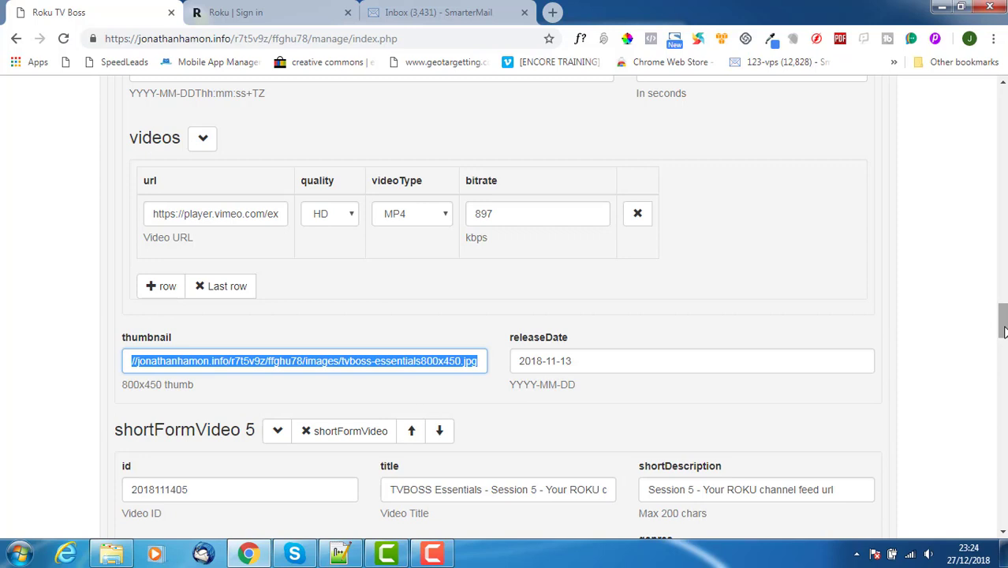
left_click_drag(1004, 331, 1003, 328)
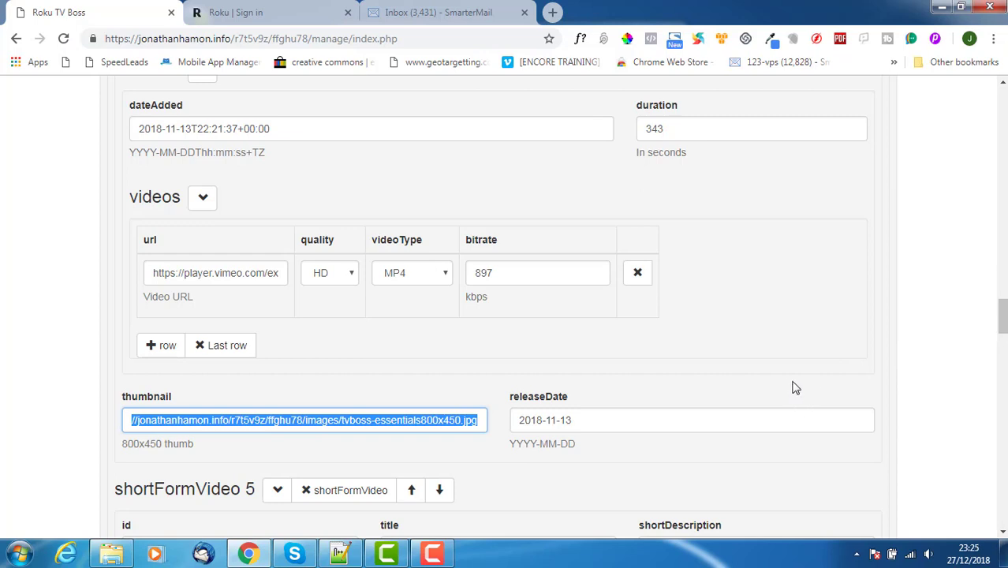
Add a blank shortFormVideo entry at the end of the list, look over its fields and remove it again
left_click_drag(1000, 328, 1002, 439)
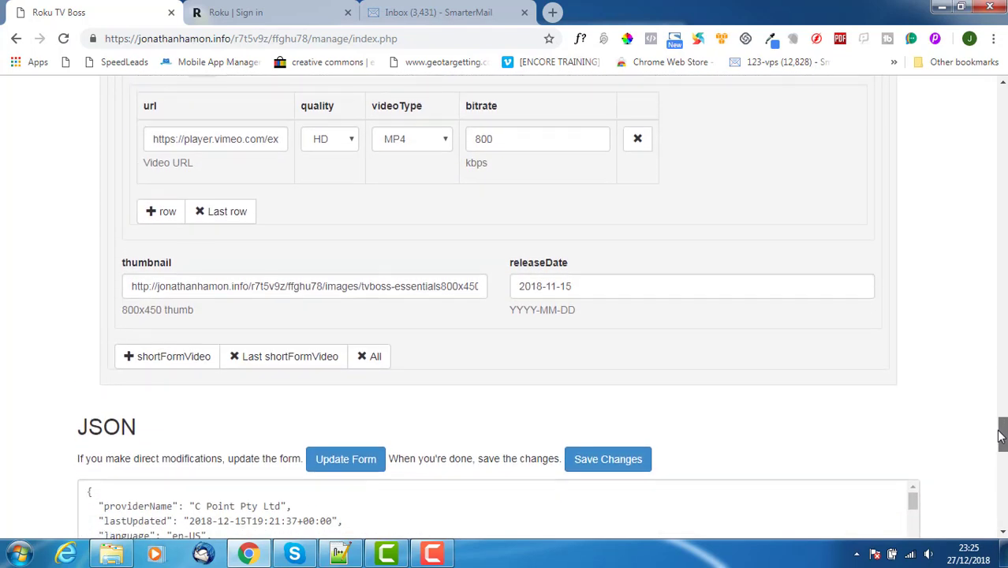
left_click(151, 364)
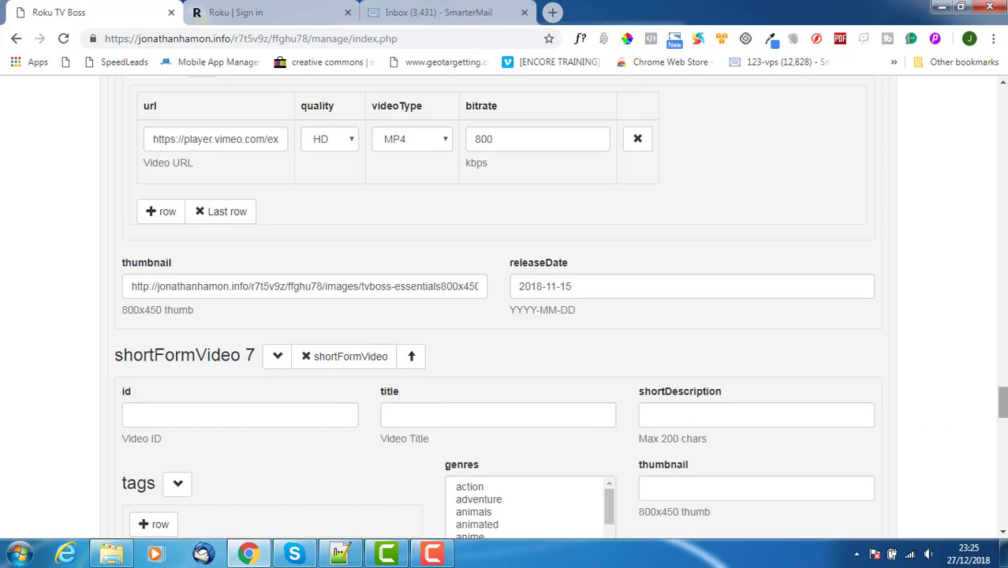
left_click_drag(1002, 403, 1003, 447)
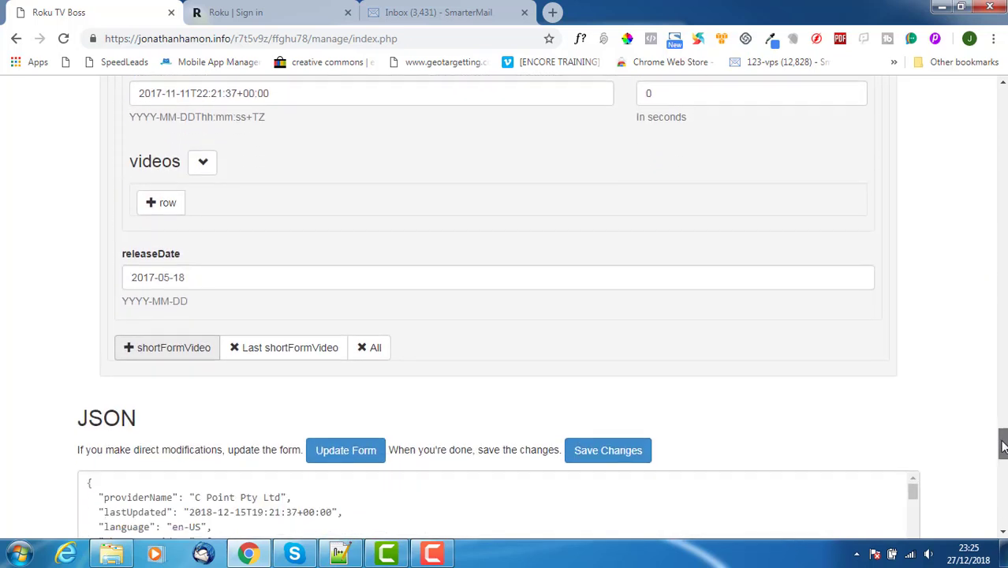
left_click(257, 355)
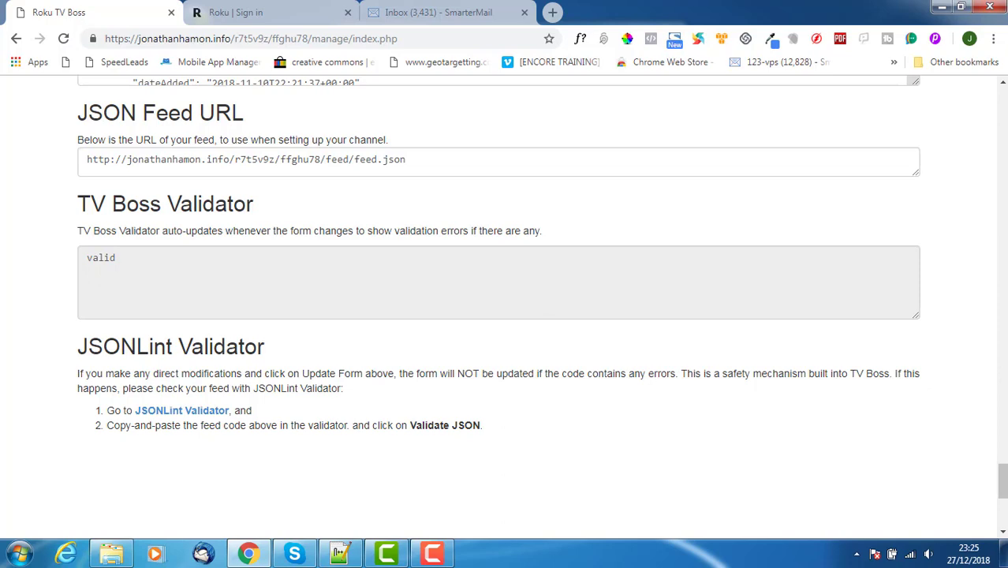
Examine the JSON section and the shortFormVideo 6 entry
scroll(1005, 465, "up", 5)
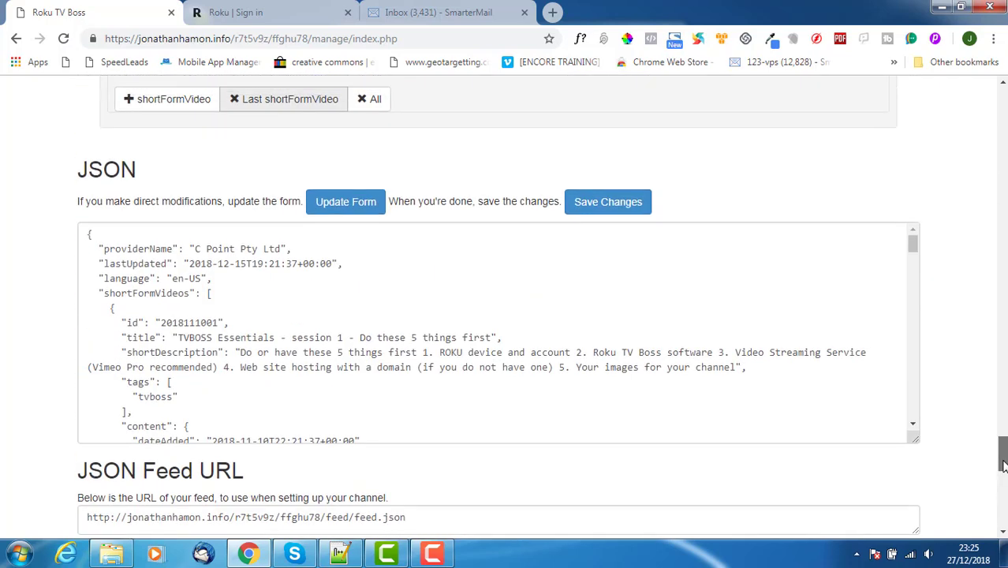
left_click_drag(1003, 461, 1003, 410)
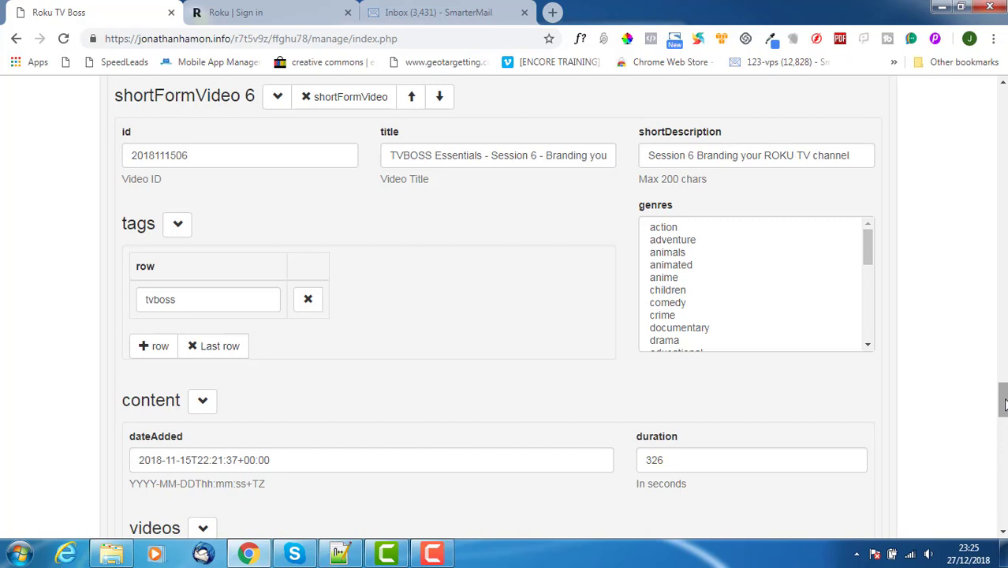
Review shortFormVideo 6's content, video, thumbnail and release date fields, including the available video quality options
left_click_drag(1003, 404, 1003, 416)
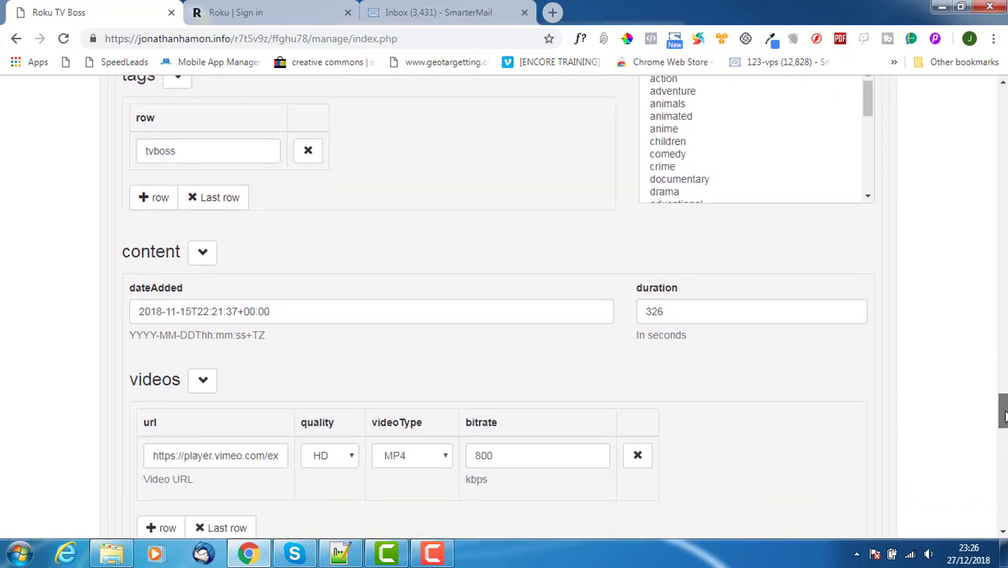
left_click_drag(1003, 417, 1003, 426)
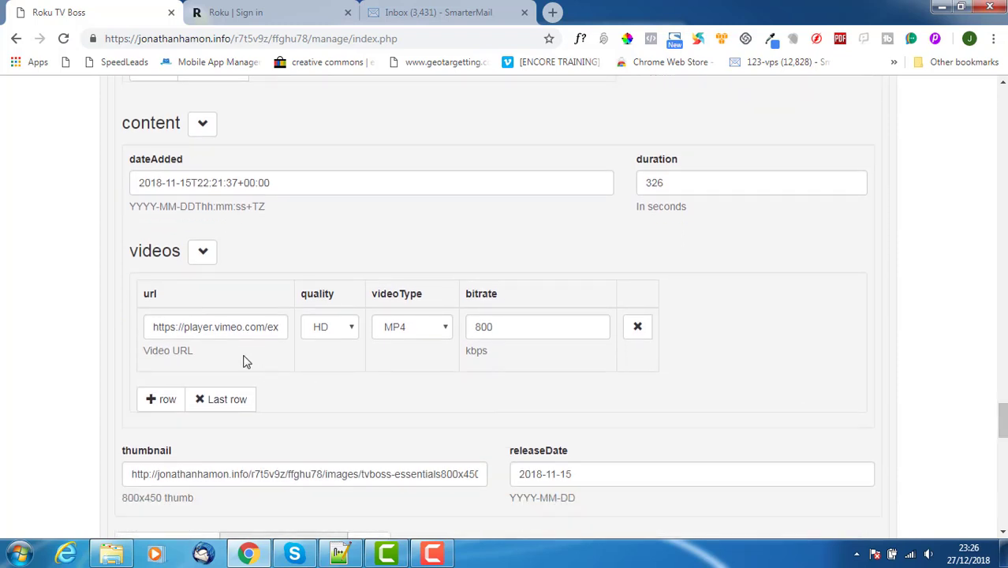
left_click(351, 330)
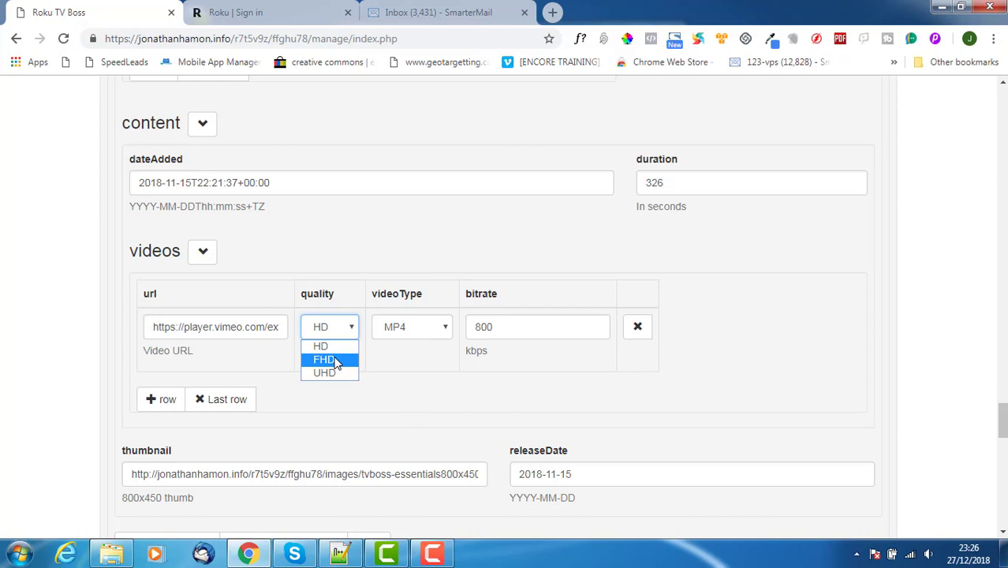
left_click(396, 369)
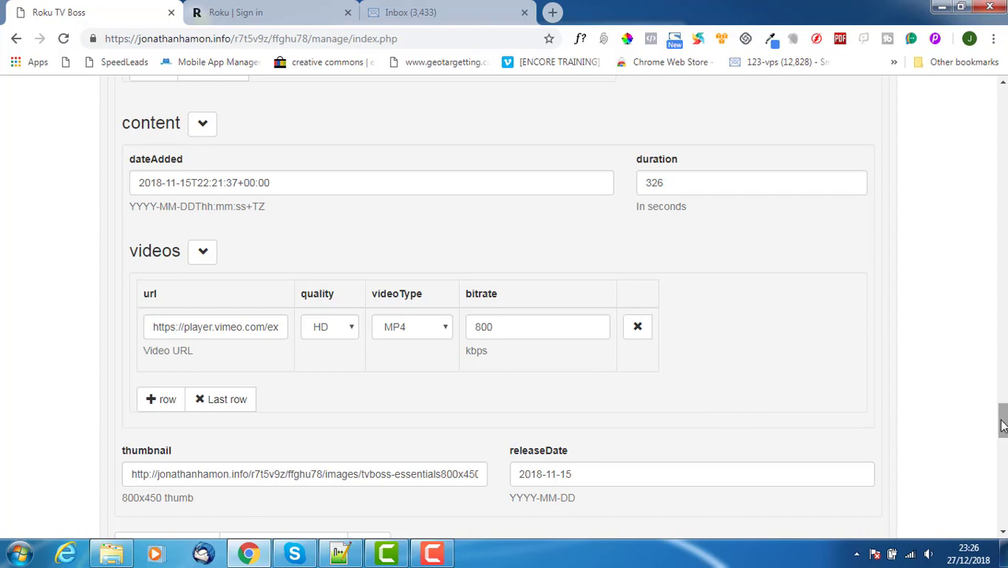
Highlight the full JSON Feed URL near the end of the TV Boss form
left_click_drag(1003, 425, 1003, 476)
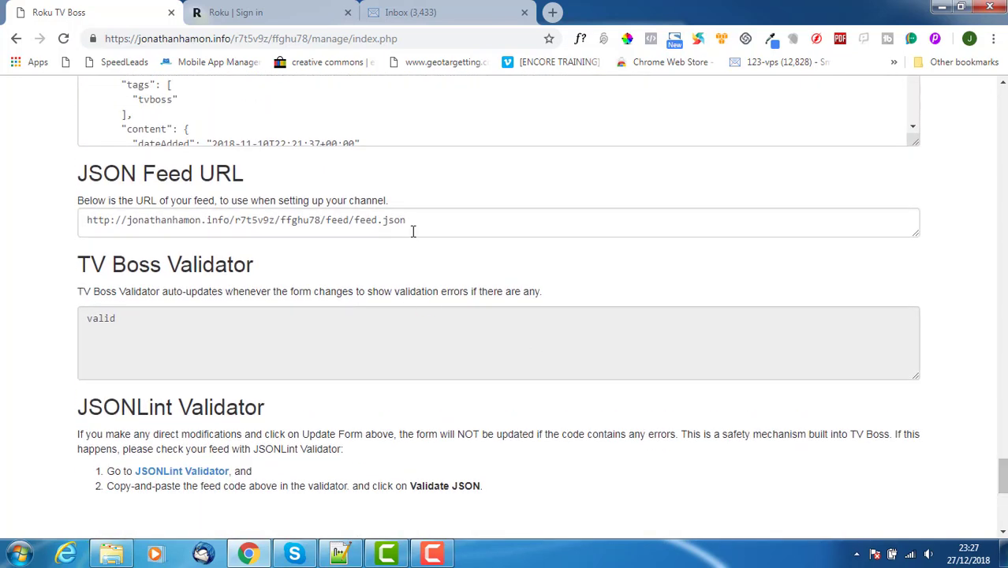
left_click_drag(415, 222, 89, 198)
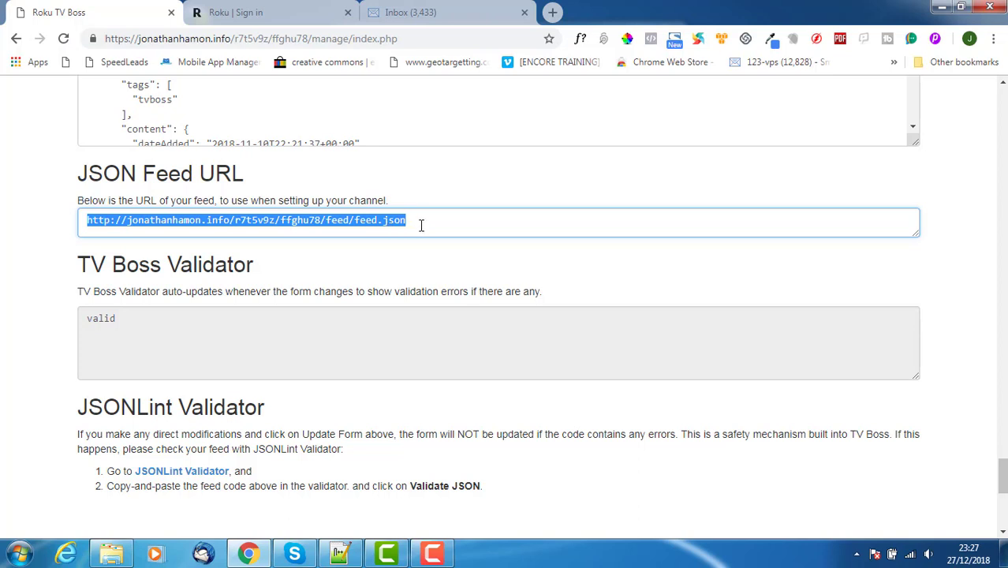
Switch to the Roku sign-in page, pass the reCAPTCHA check and sign in with the prefilled account credentials
left_click(254, 21)
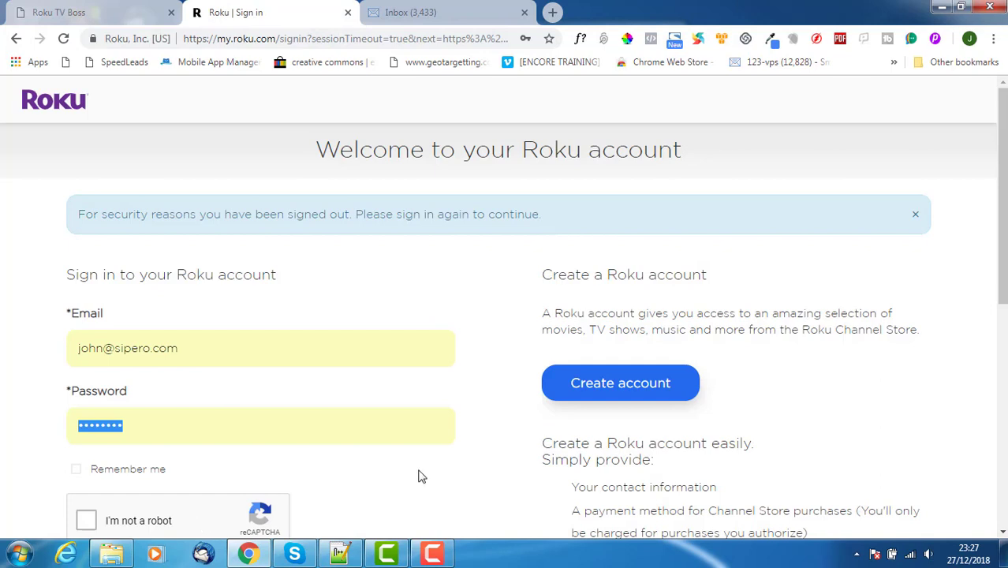
left_click(87, 521)
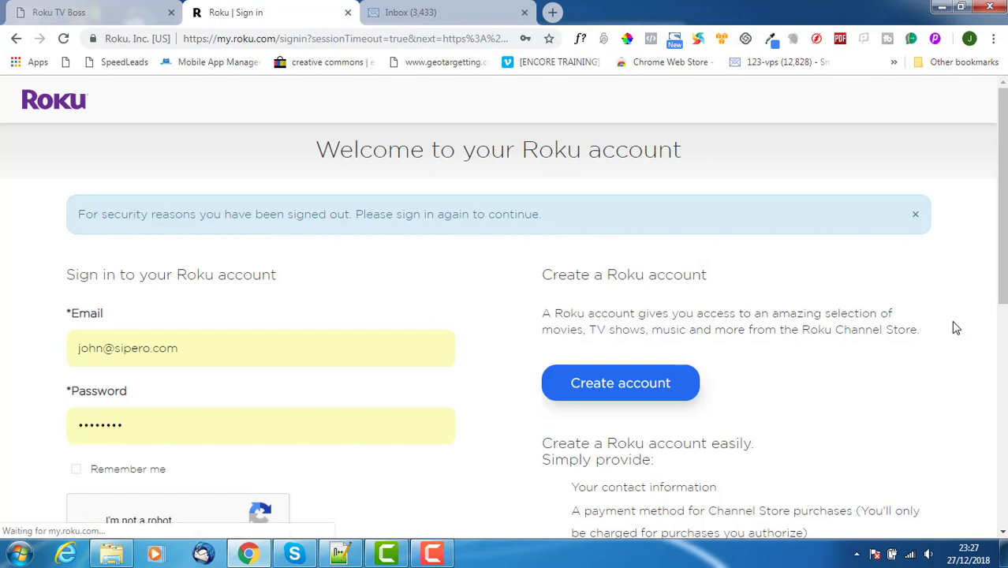
left_click_drag(1001, 183, 1004, 342)
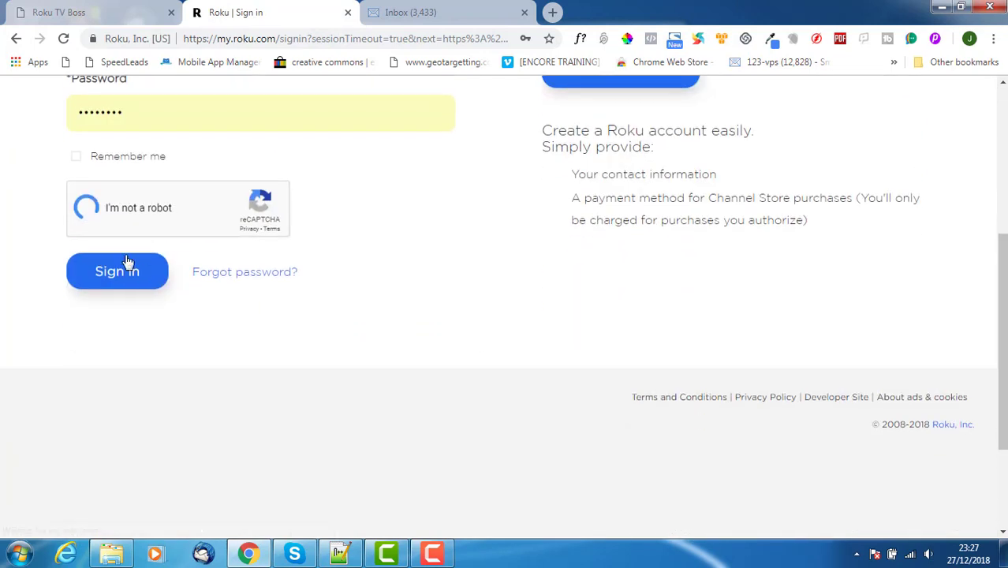
left_click(120, 281)
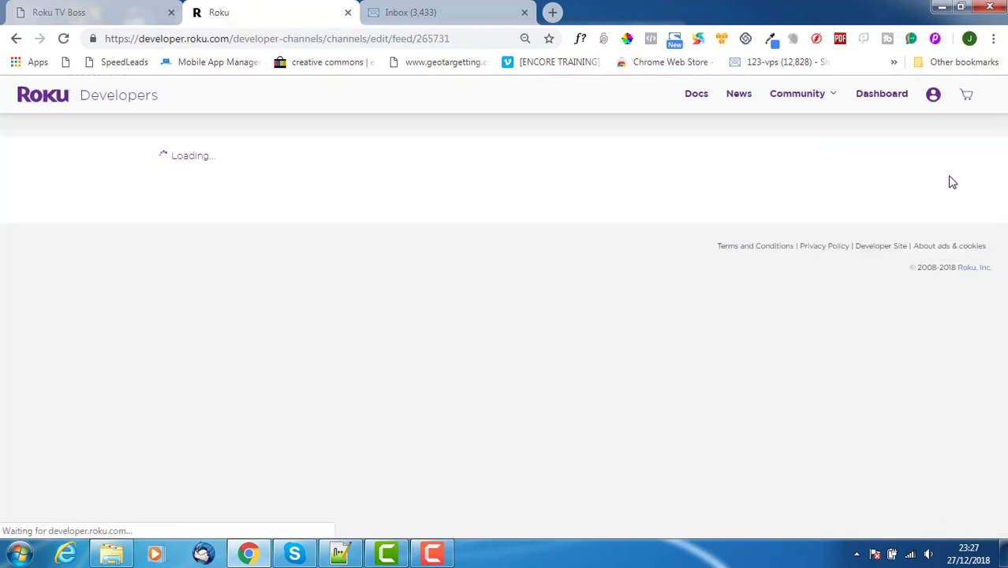
Go through the Roku developer dashboard to the managed channels and open Preview and Update for TVBoss Essentials Videos
mouse_move(922, 96)
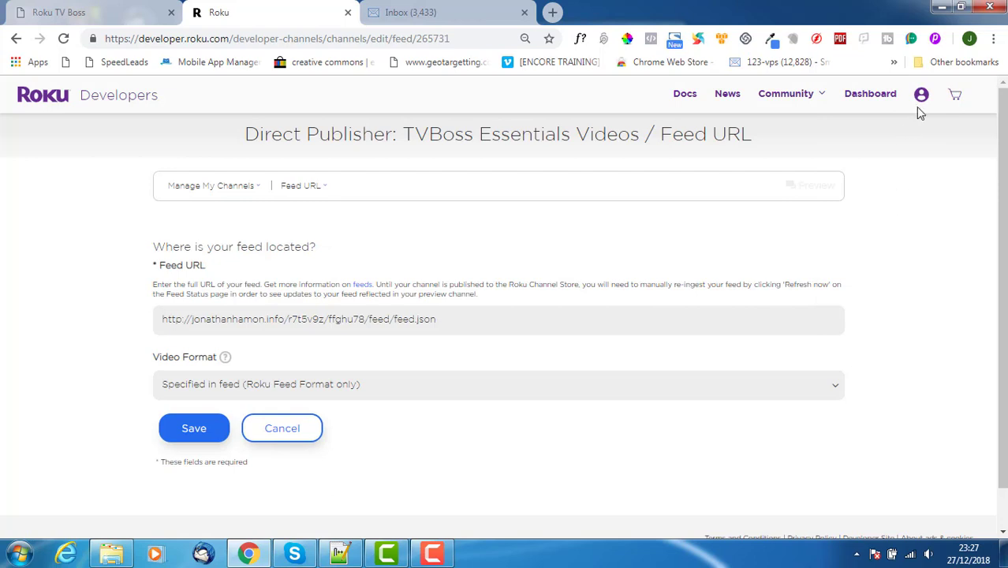
left_click(872, 291)
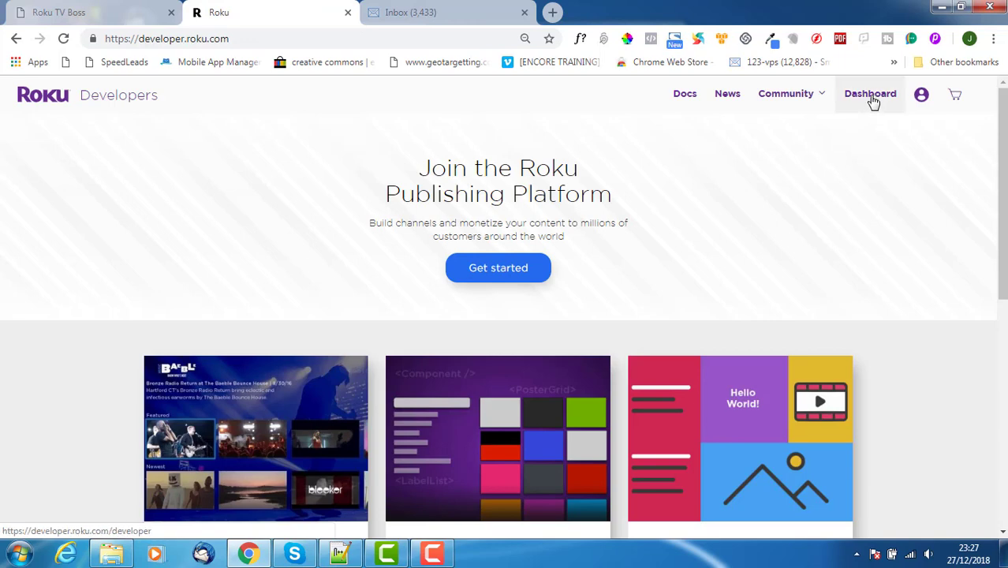
left_click(872, 101)
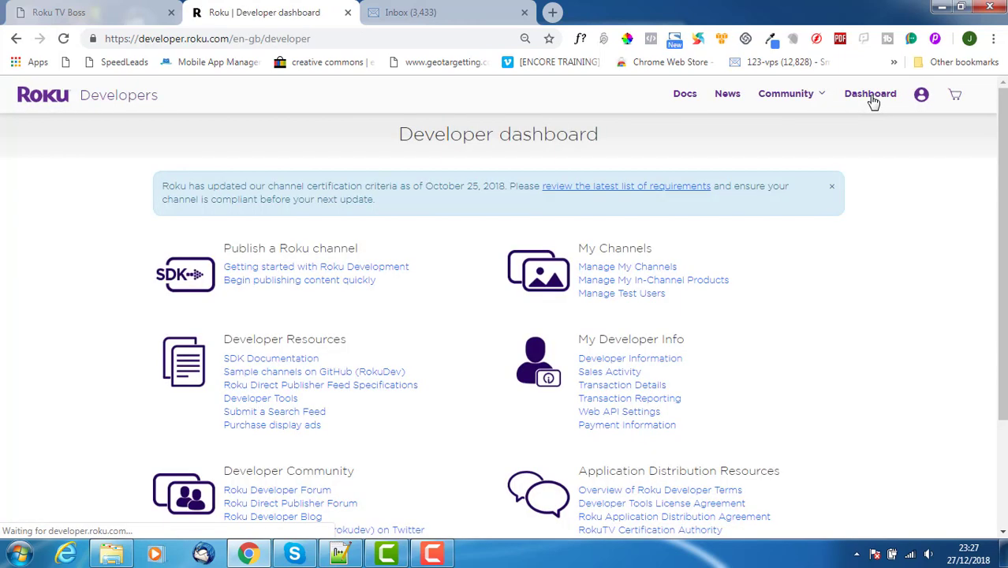
left_click(623, 269)
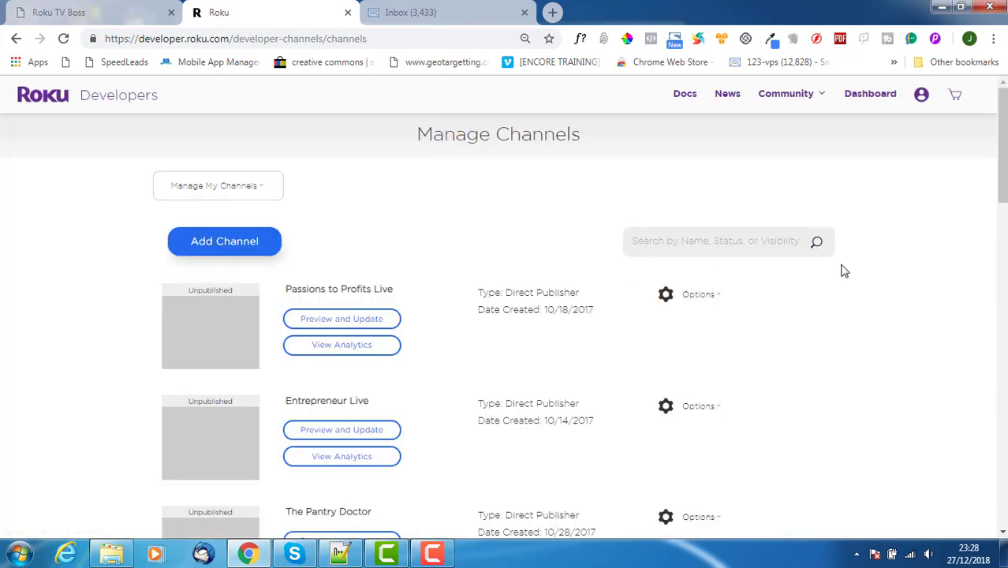
left_click_drag(1000, 161, 998, 279)
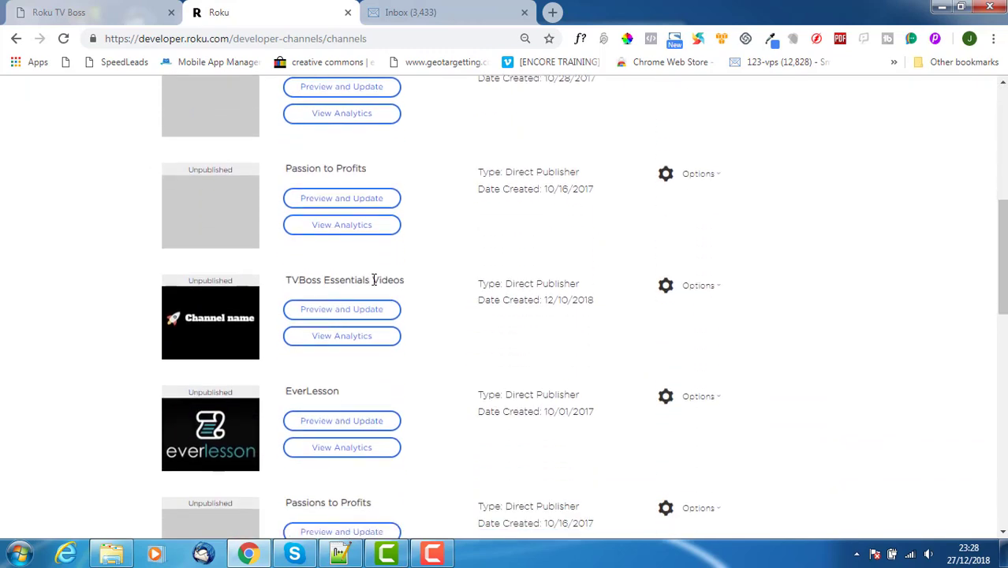
left_click(340, 314)
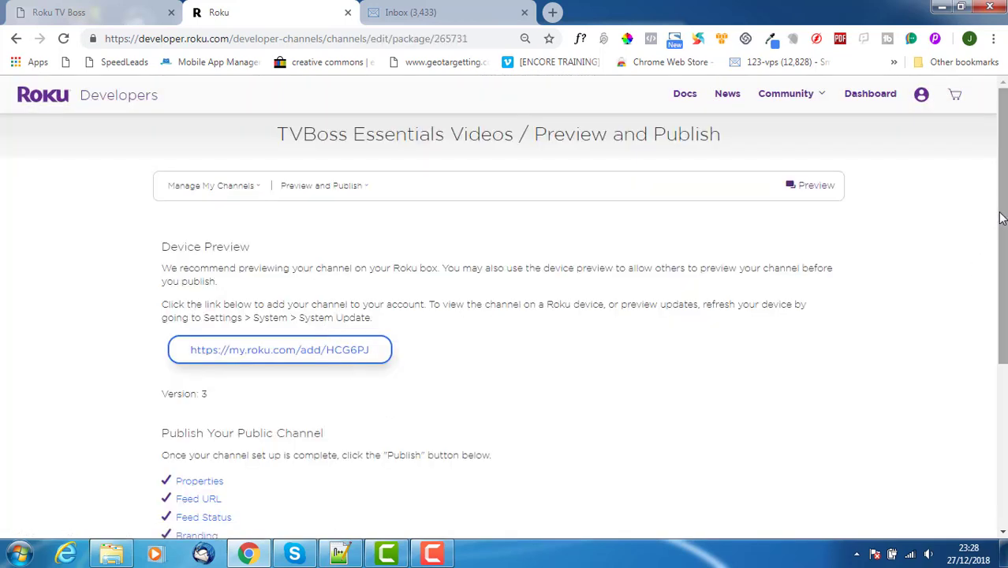
Check the channel's Feed URL page and return to Preview and Publish
scroll(1002, 219, "down", 3)
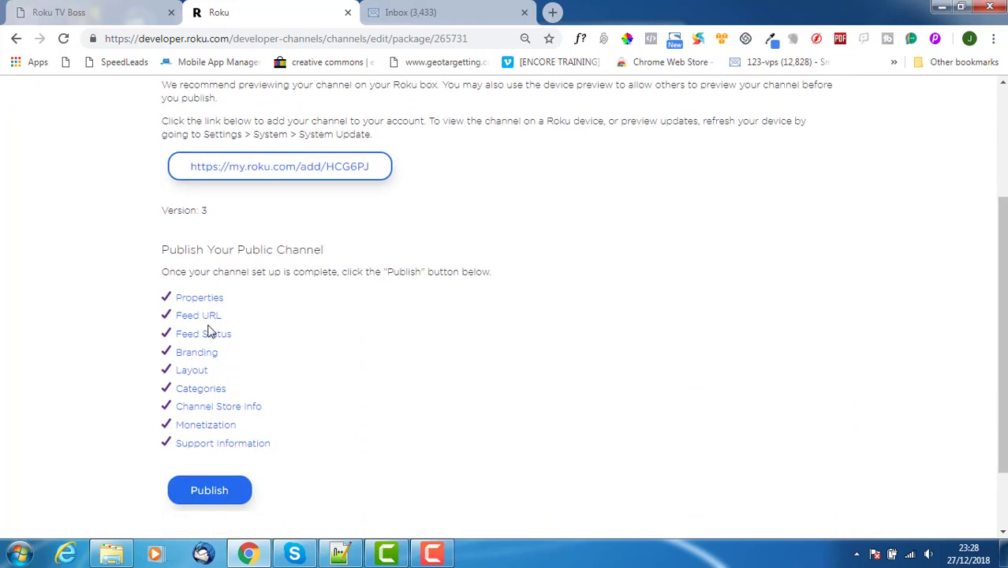
left_click(198, 316)
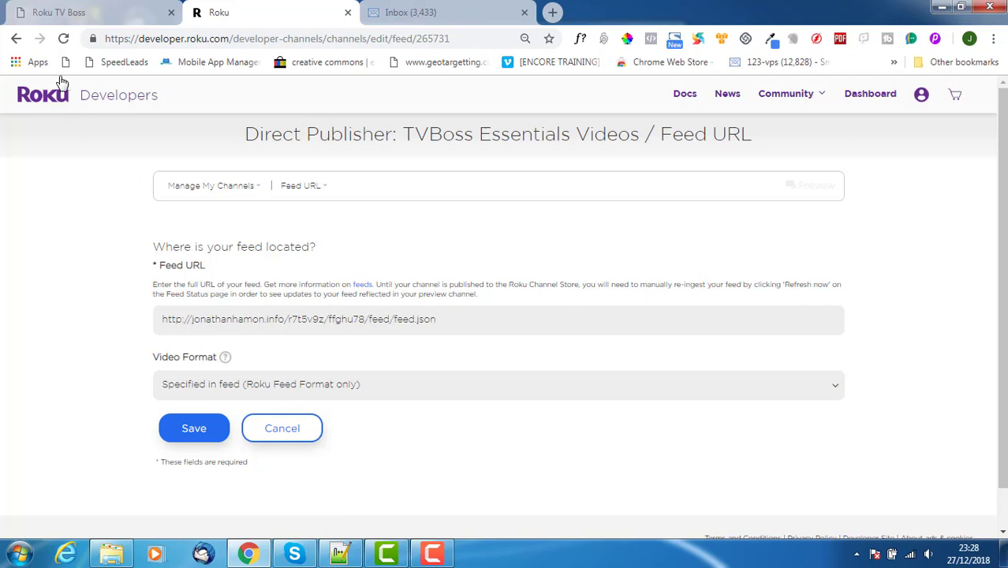
left_click(15, 41)
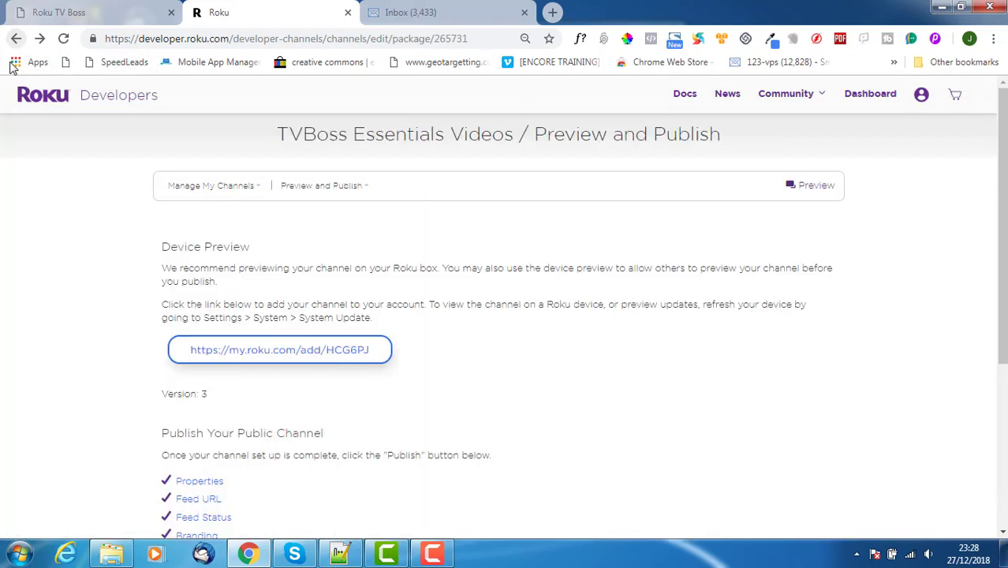
Re-ingest the channel's feed from its Feed Status page and reload the page to update the status
left_click(203, 518)
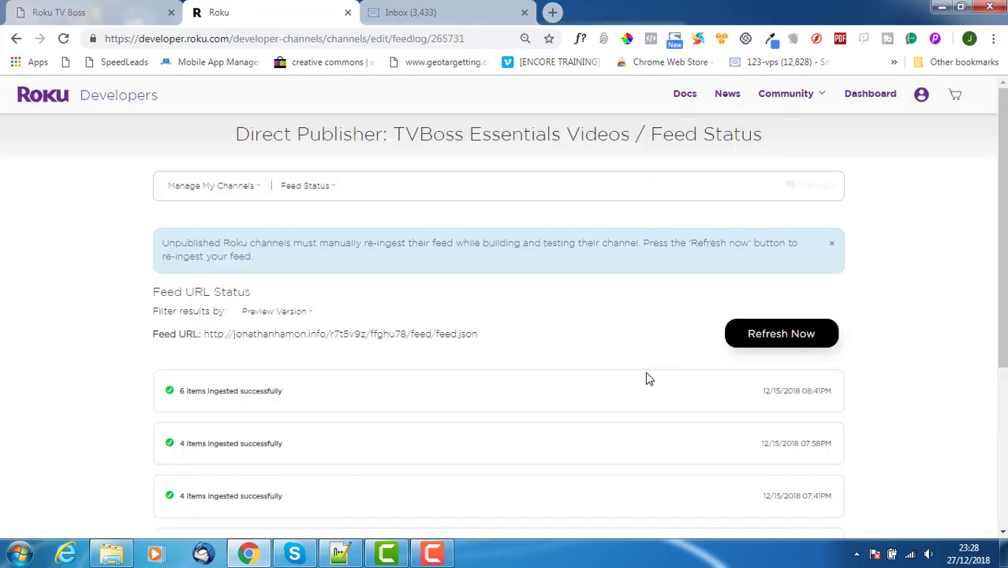
left_click(785, 340)
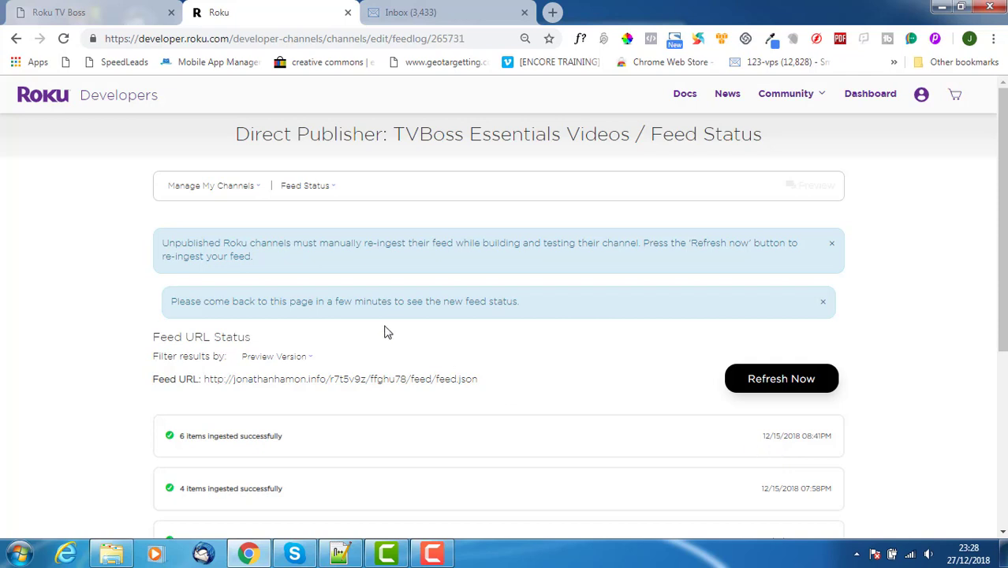
left_click(63, 39)
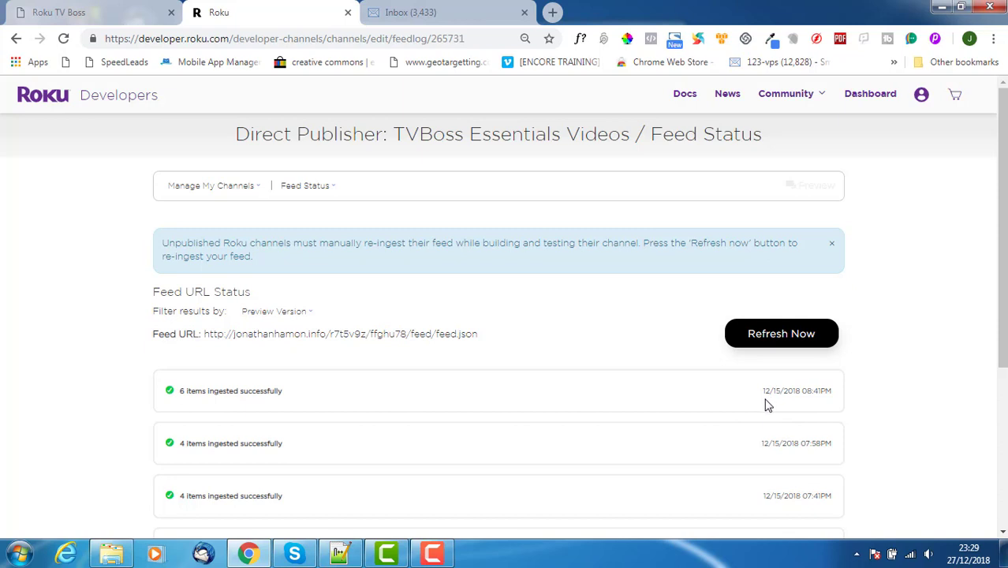
Examine the most recent ingestion entry in the Feed URL Status list by highlighting its text
triple_click(180, 398)
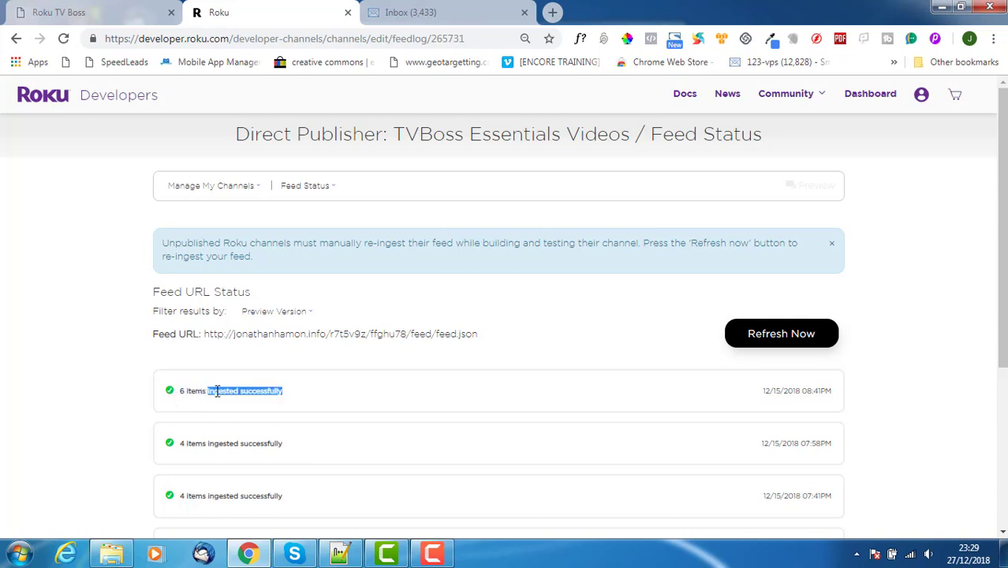
left_click(177, 404)
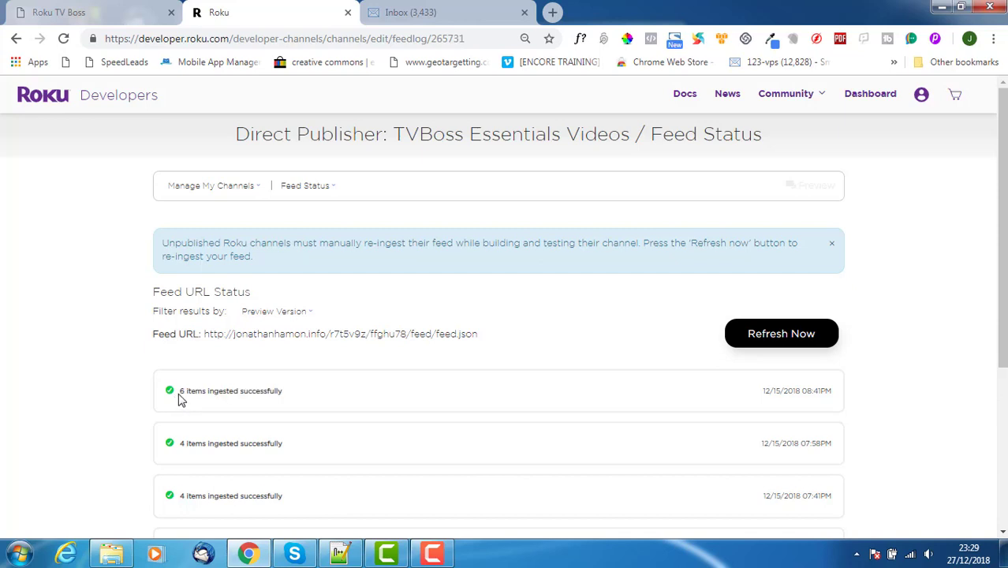
left_click_drag(180, 400, 184, 394)
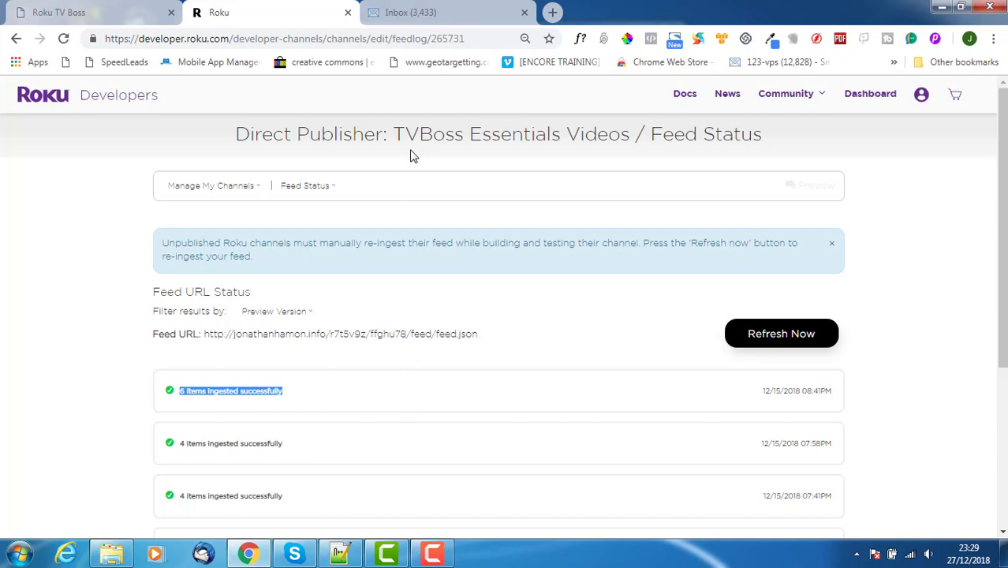
Return to the TV Boss channel manager and log out
left_click(57, 11)
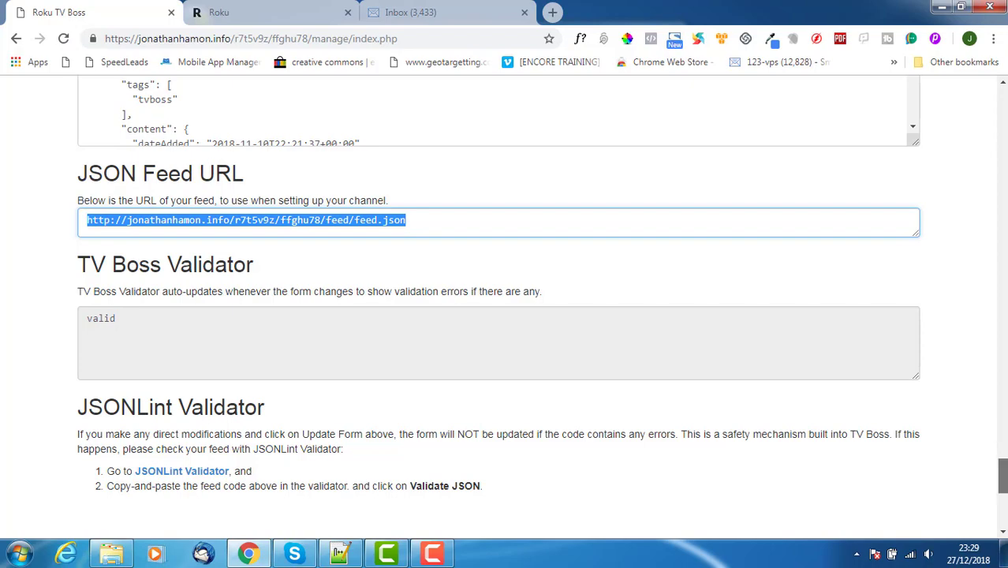
left_click_drag(1003, 477, 1002, 87)
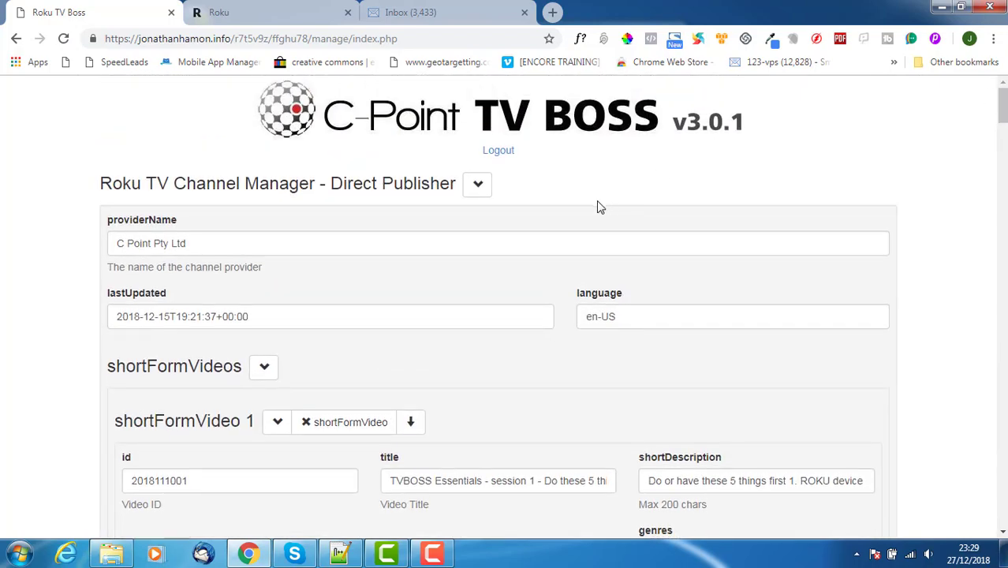
left_click(498, 151)
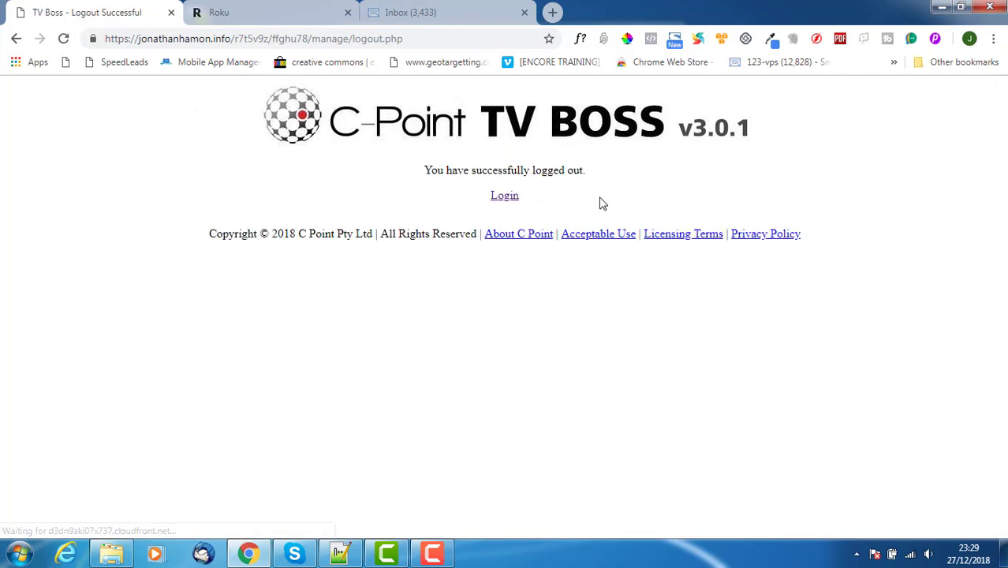
Log back in to TV Boss with the prefilled credentials and look over the content of shortFormVideo 1
left_click(505, 197)
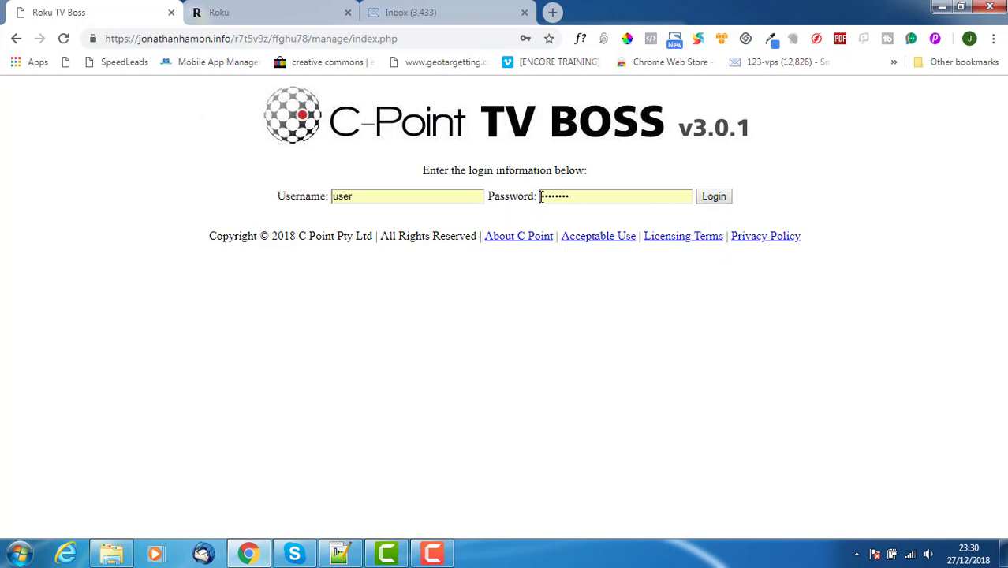
left_click(711, 202)
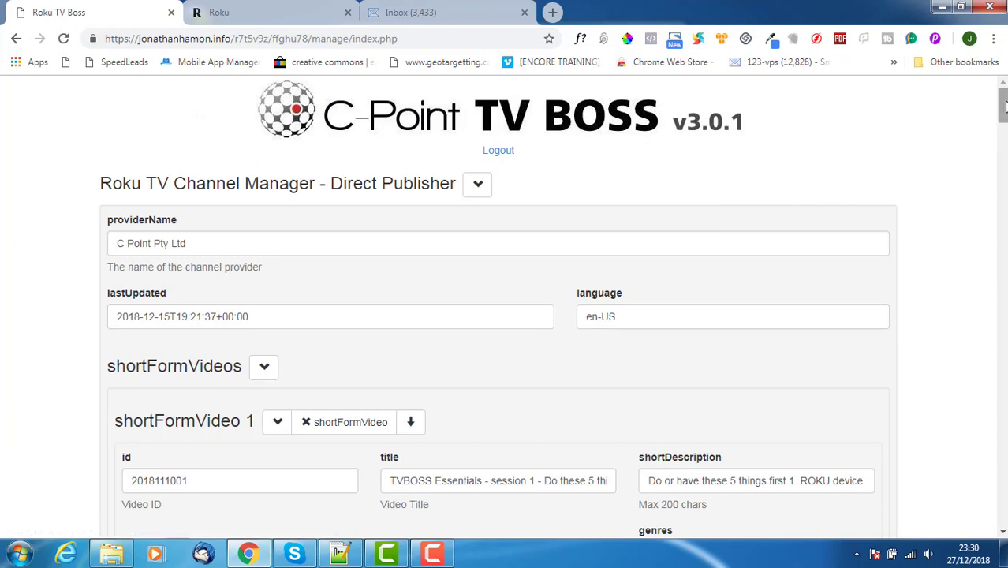
left_click_drag(1003, 108, 1004, 152)
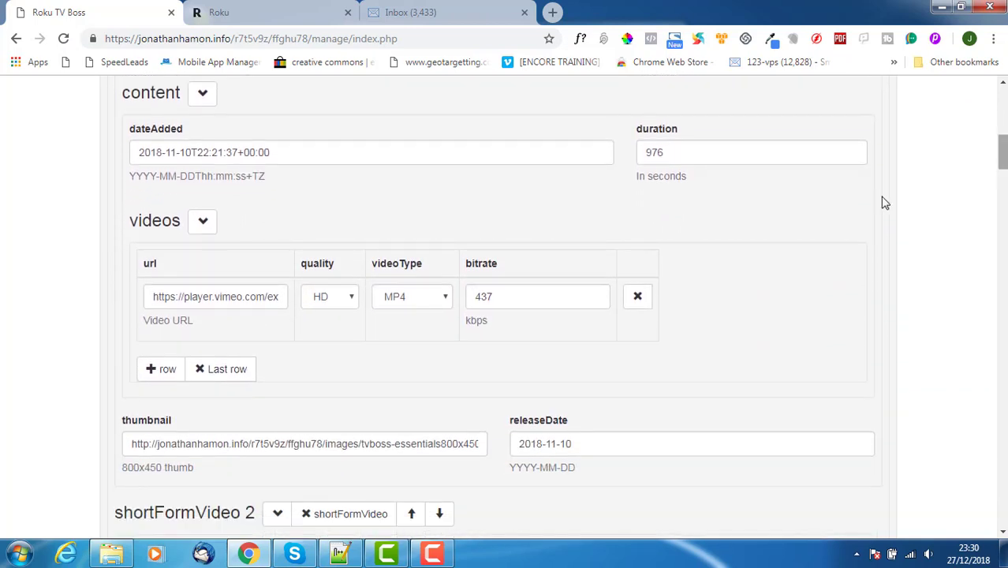